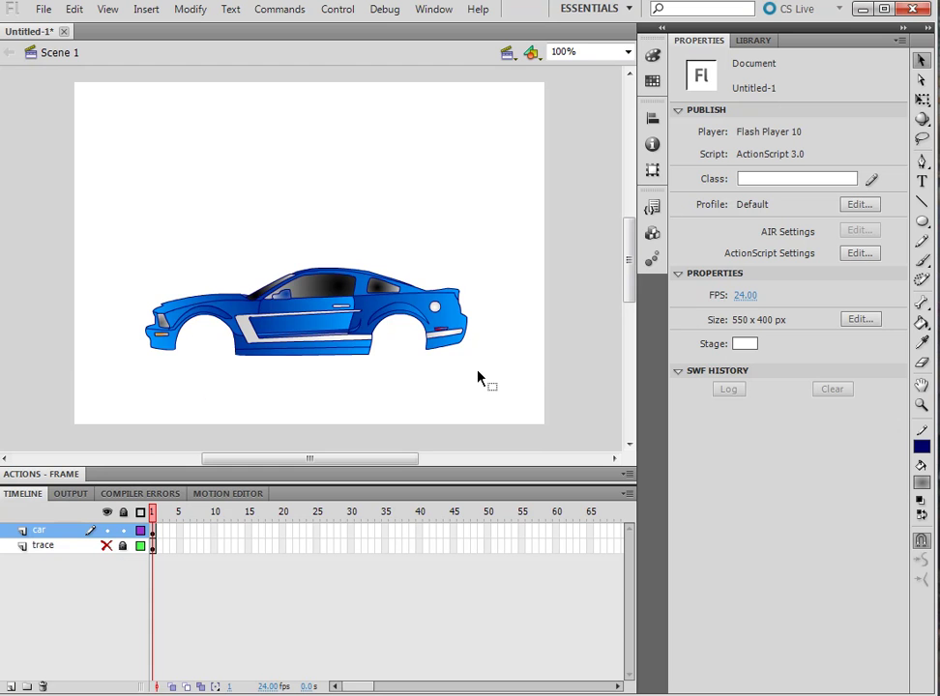
key("ctrl+=")
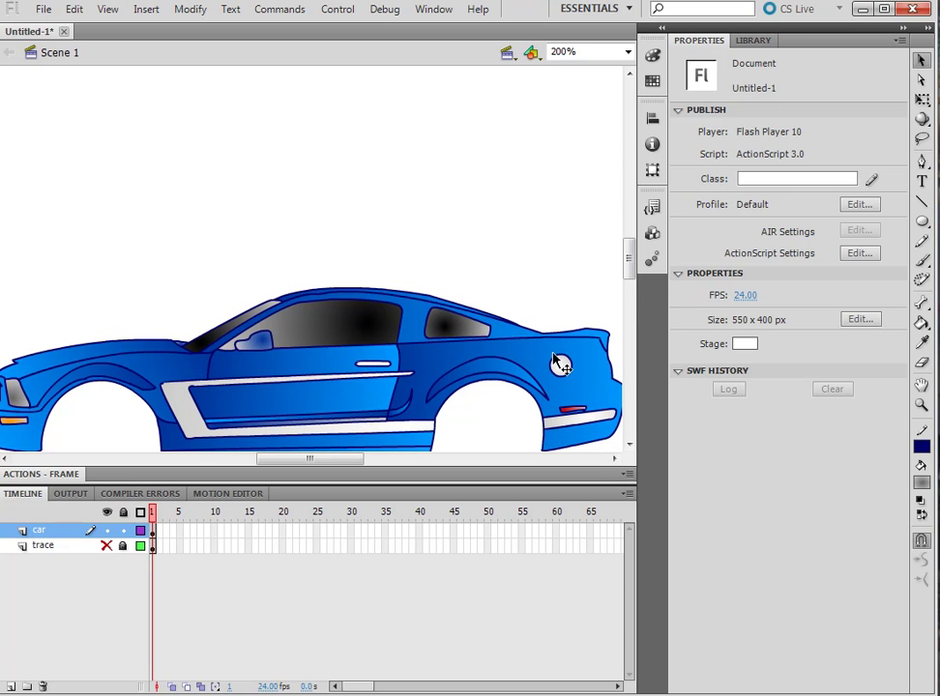
scroll(631, 271, "down", 3)
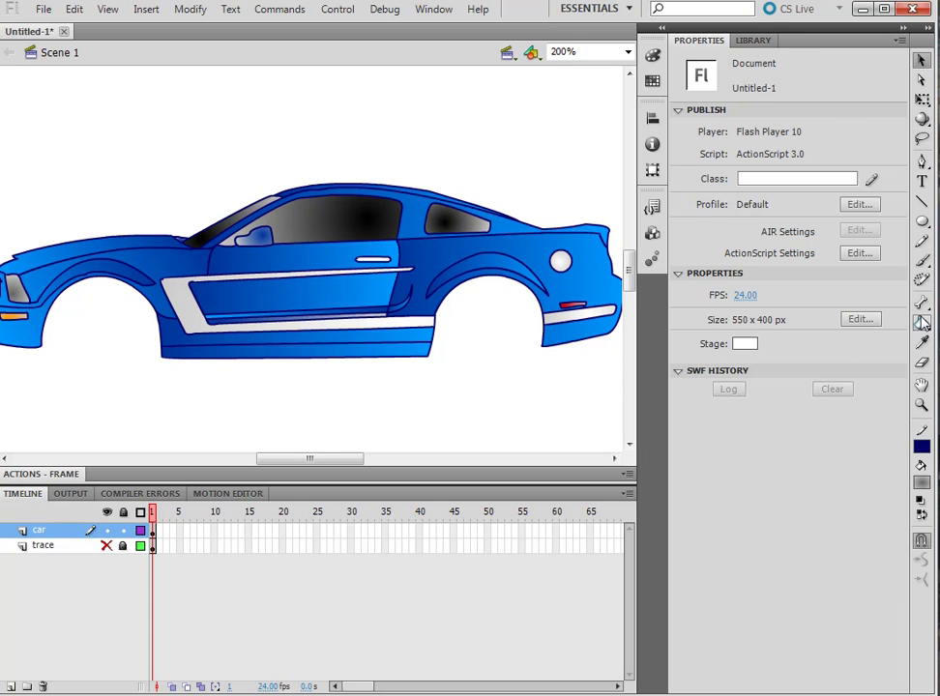
key("k")
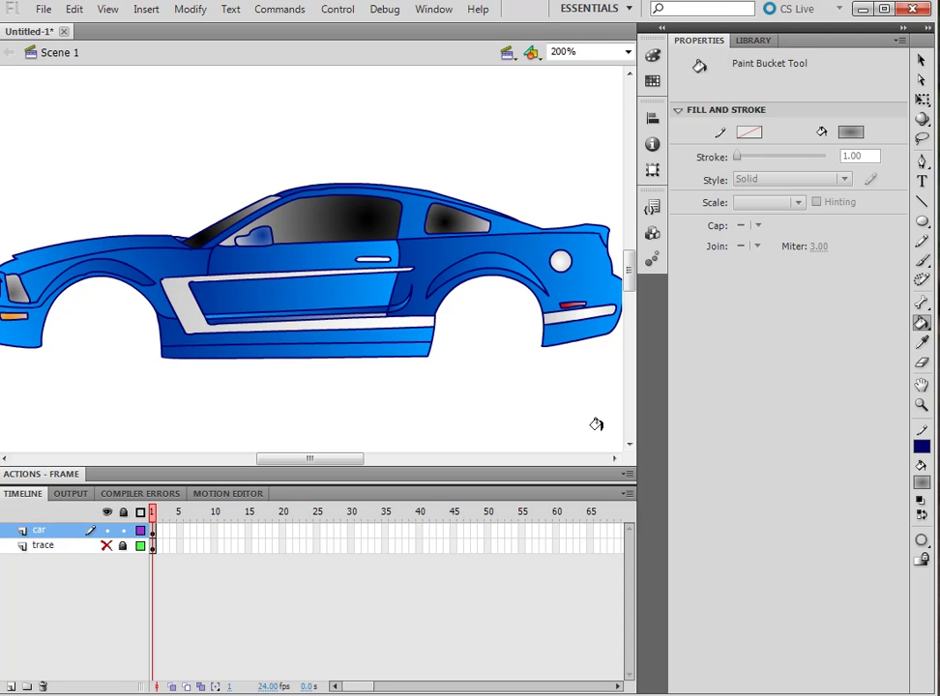
key("ctrl+1")
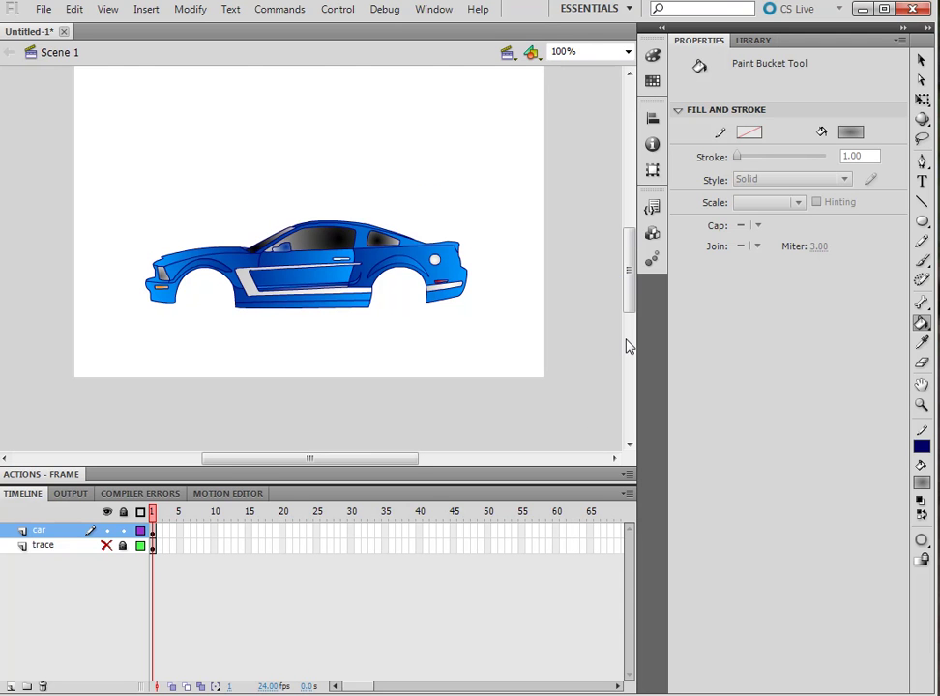
left_click_drag(631, 307, 631, 293)
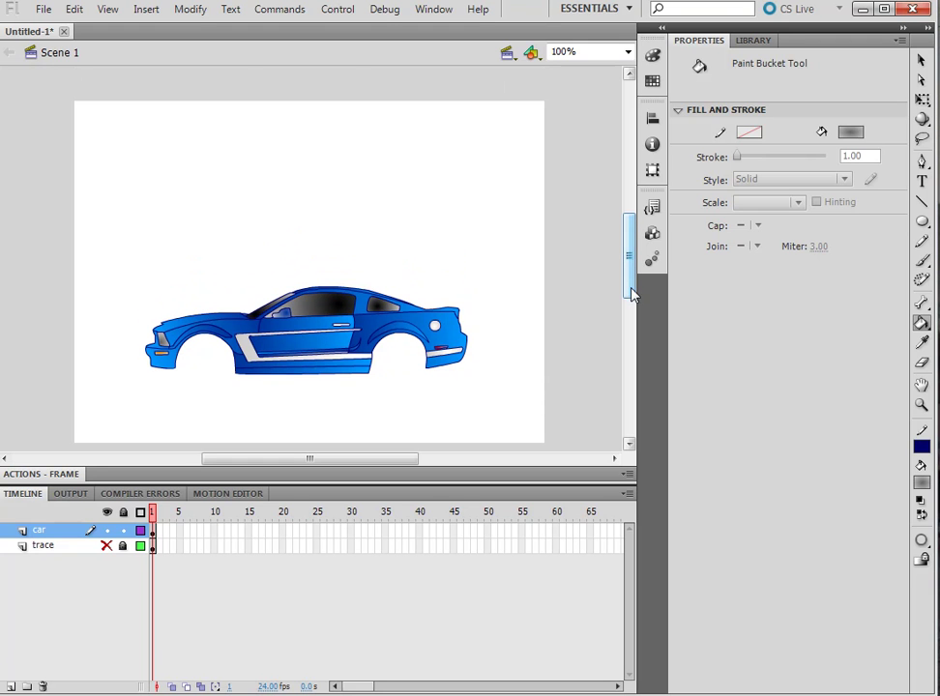
Step: Draw a circle about 59 px wide above the rear of the car as a drawing object, its radial gradient ending in black (#000000)
left_click(923, 223)
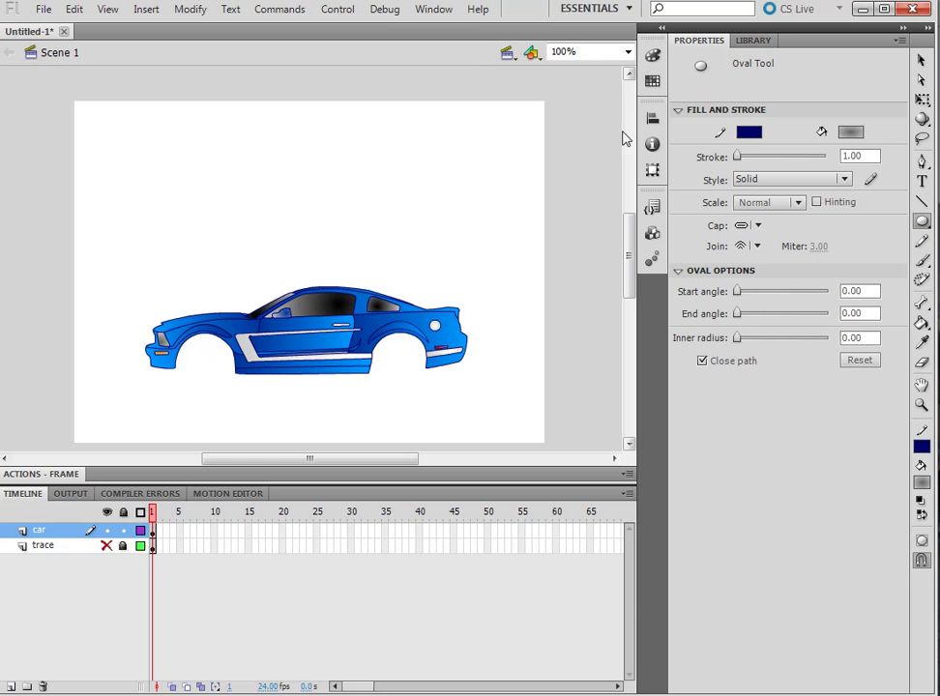
left_click(651, 60)
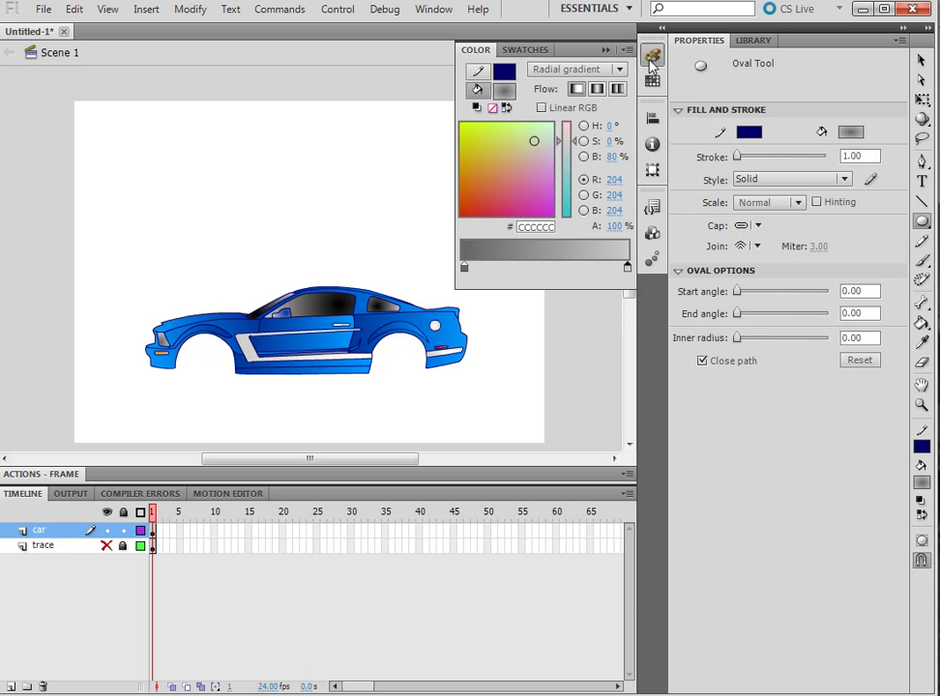
double_click(626, 267)
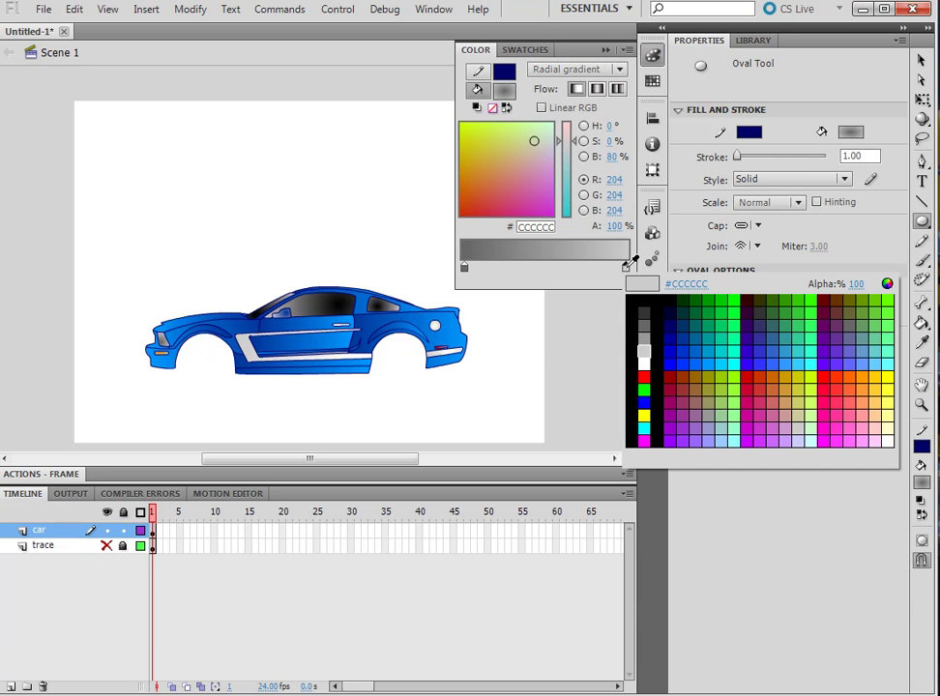
left_click(649, 291)
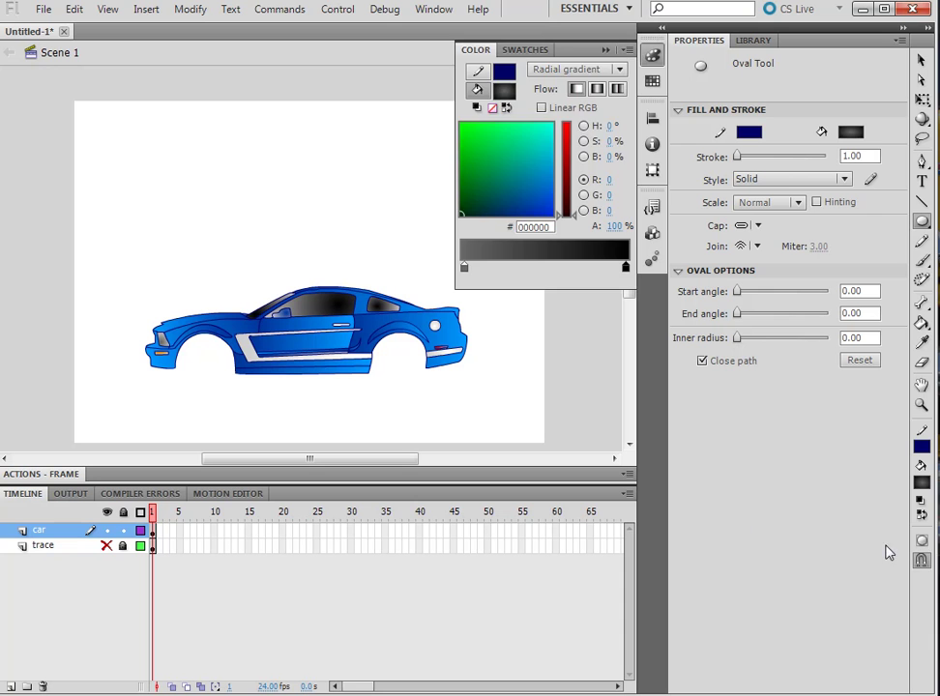
left_click(922, 545)
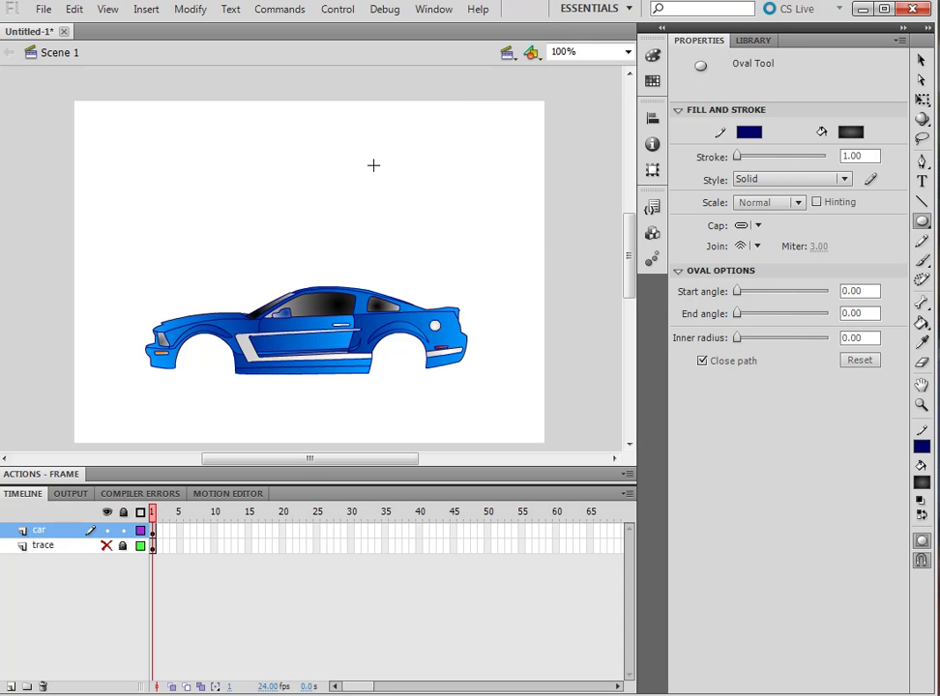
left_click_drag(373, 165, 418, 217)
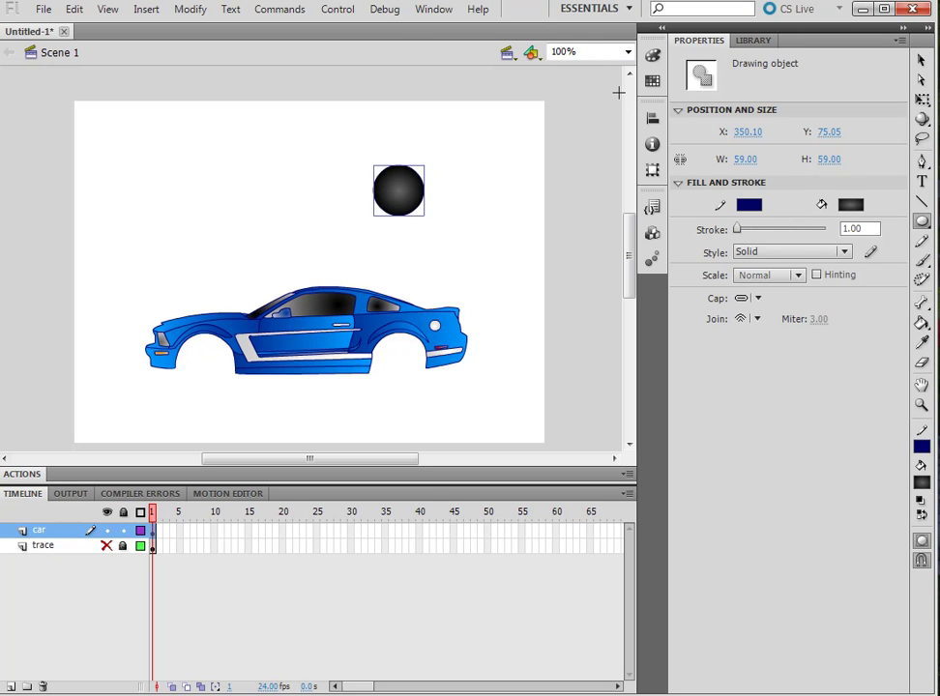
left_click(653, 55)
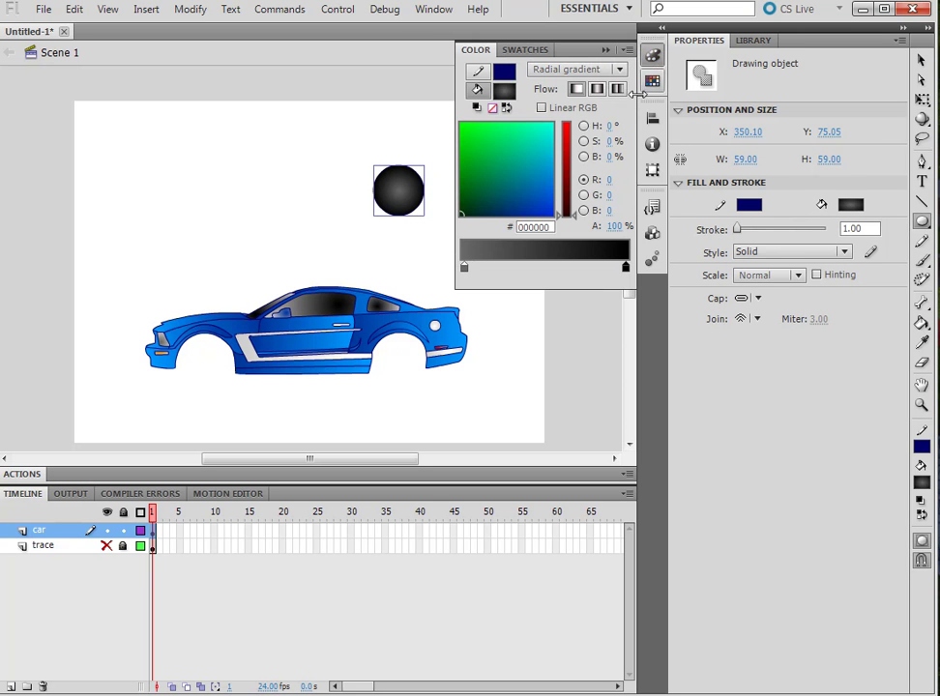
left_click(464, 266)
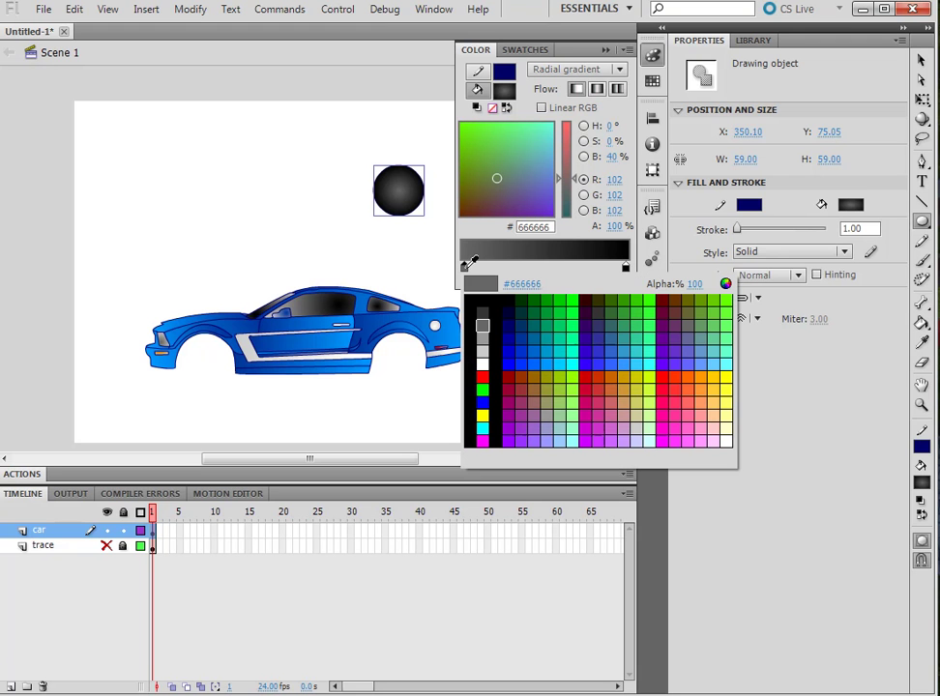
left_click(483, 323)
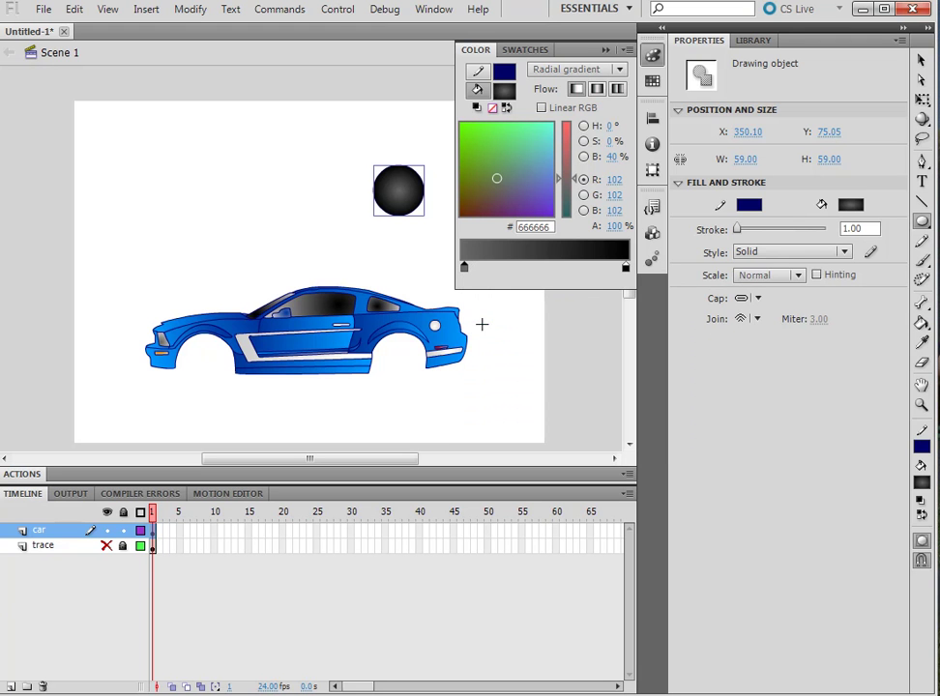
left_click(624, 268)
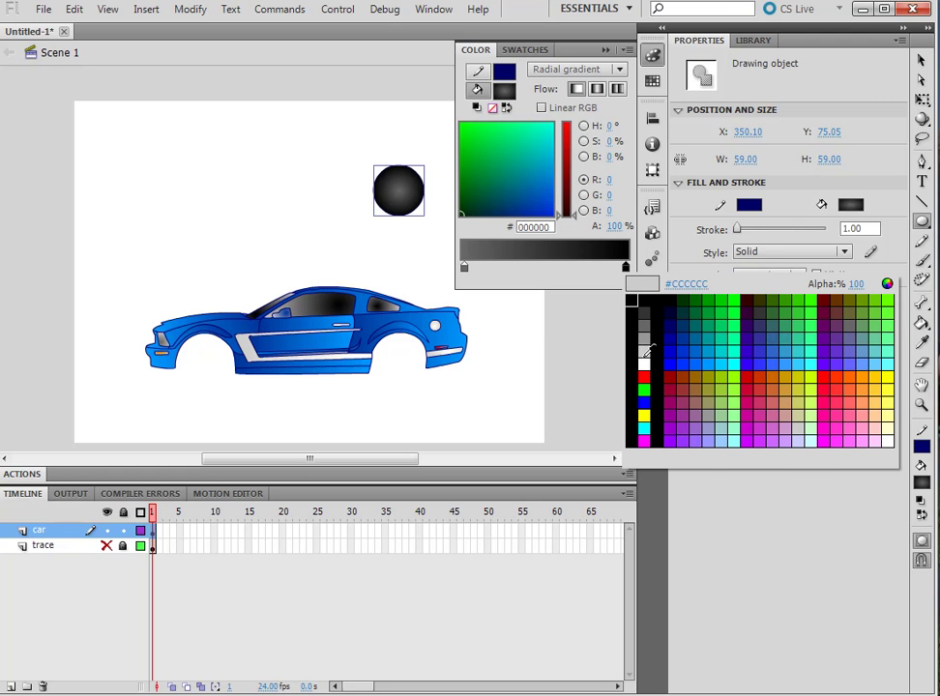
left_click(645, 354)
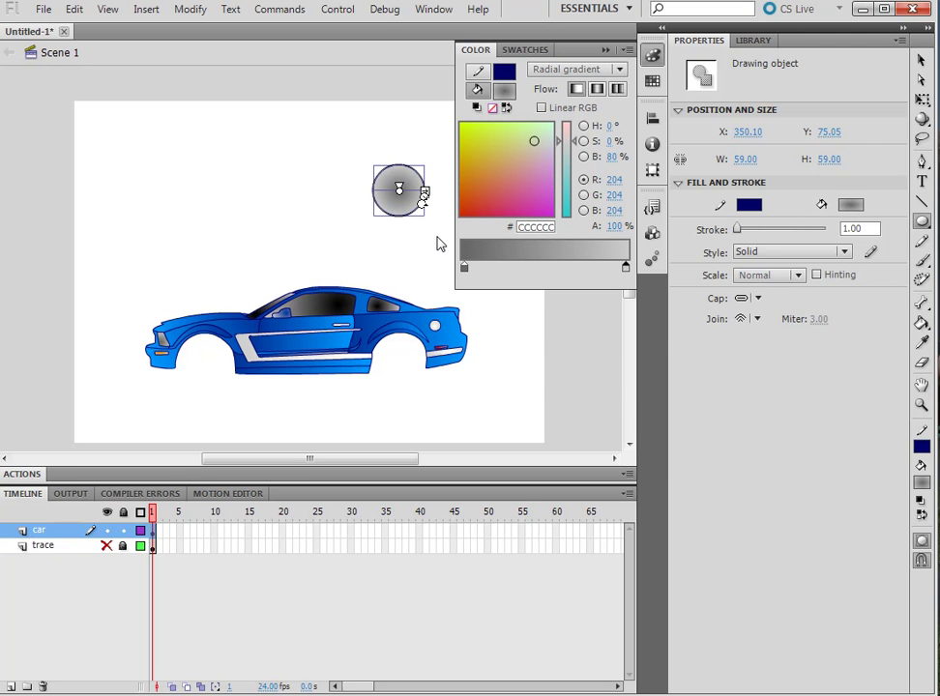
left_click(436, 235)
key("ctrl+z")
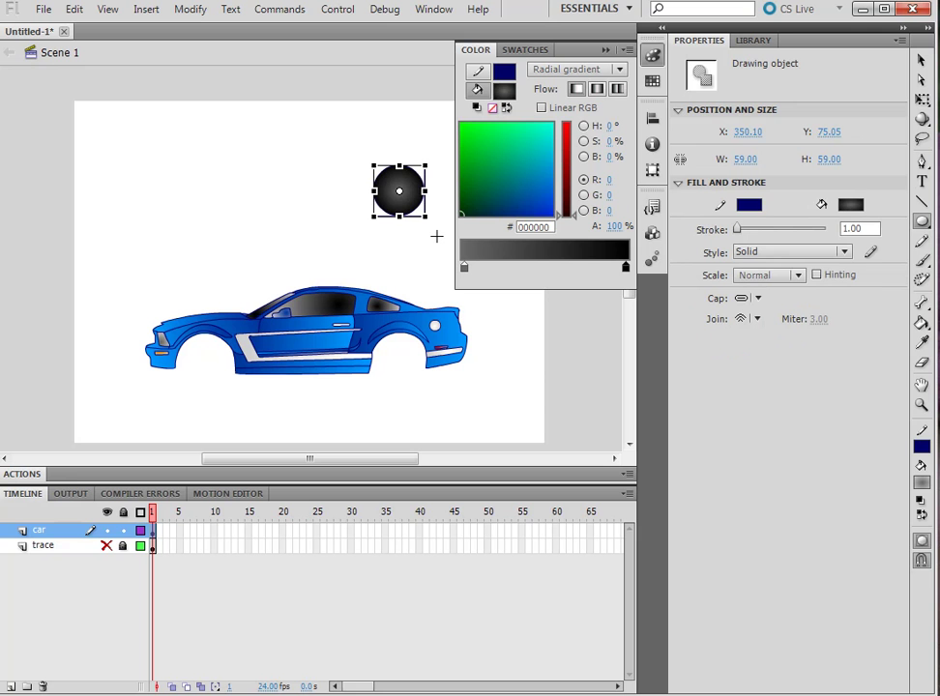
Step: With the black circle deselected, draw a separate circle about 38 px wide beside it, filled with a #CCCCCC to #666666 radial gradient
left_click(436, 239)
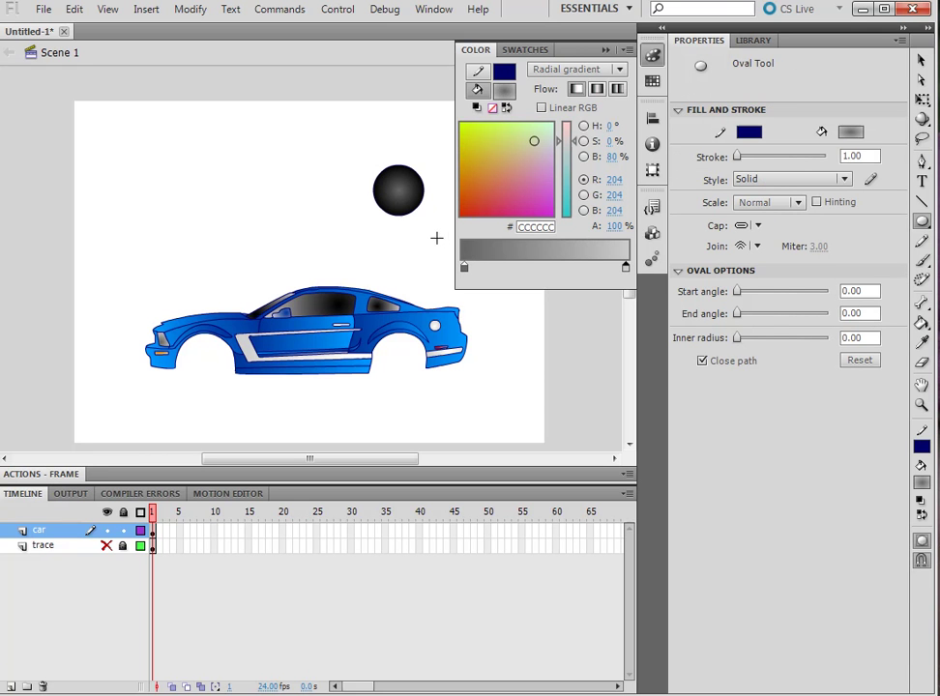
left_click(921, 61)
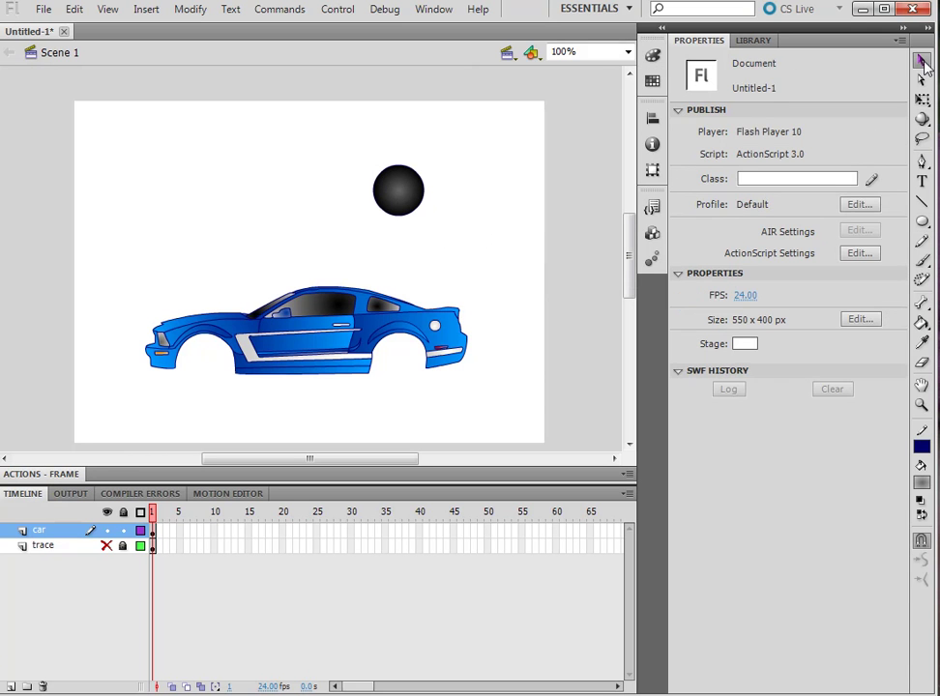
left_click(920, 221)
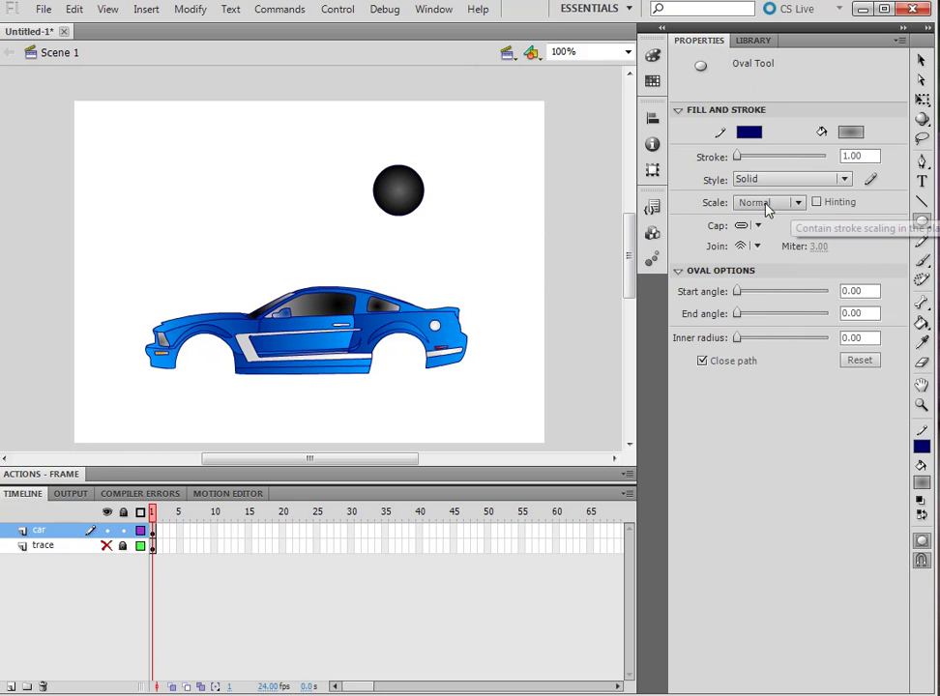
left_click(653, 56)
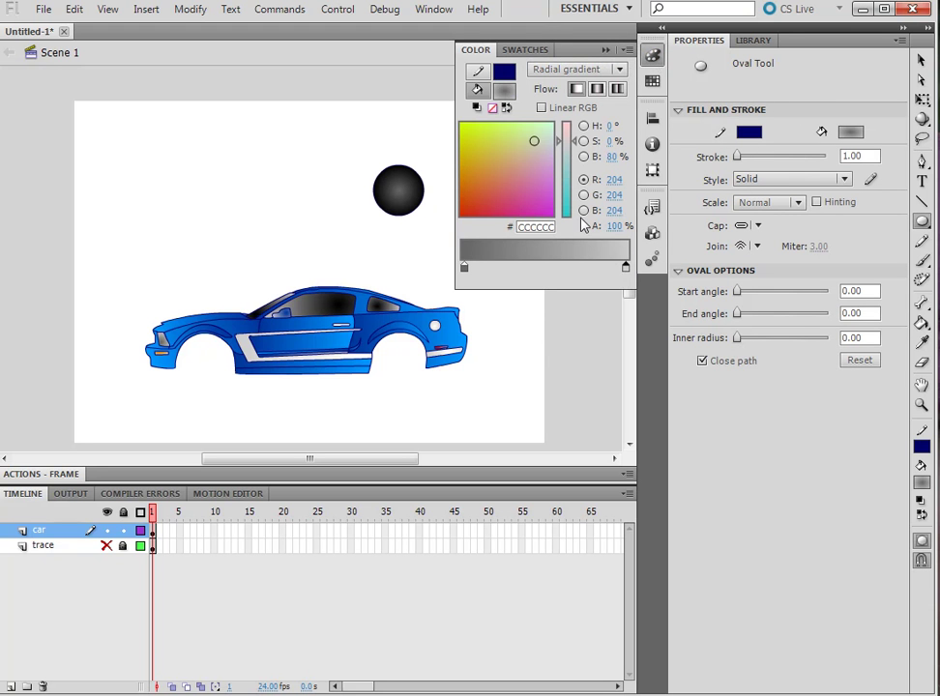
left_click(625, 267)
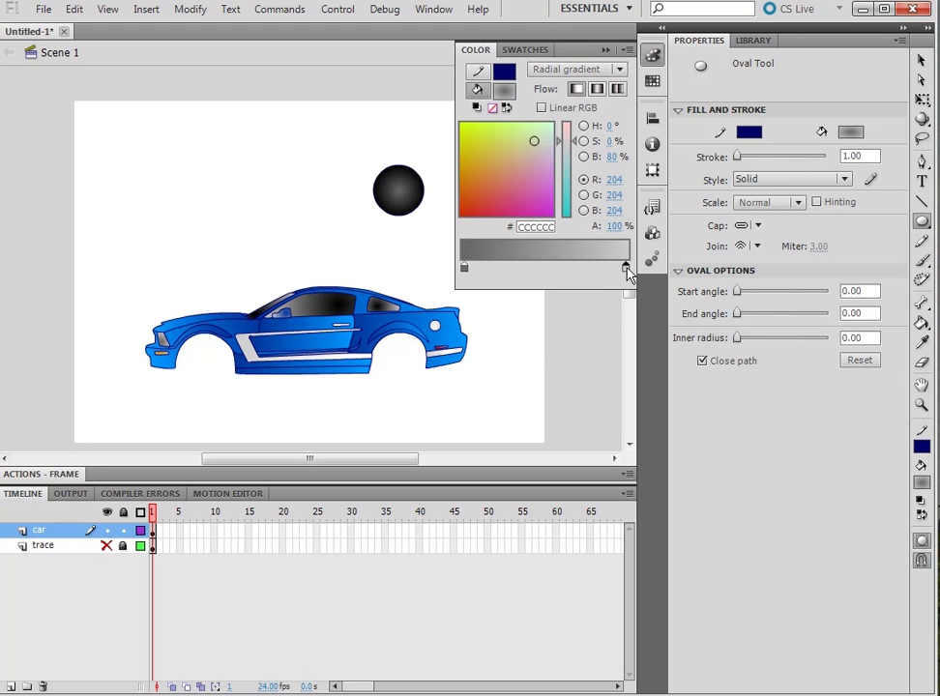
left_click(627, 270)
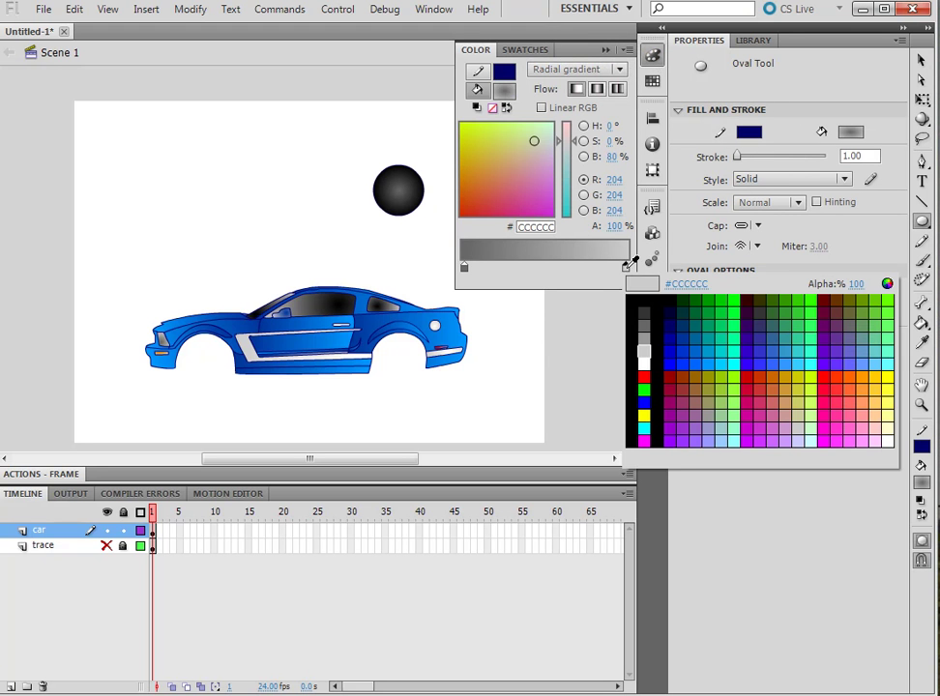
left_click(648, 326)
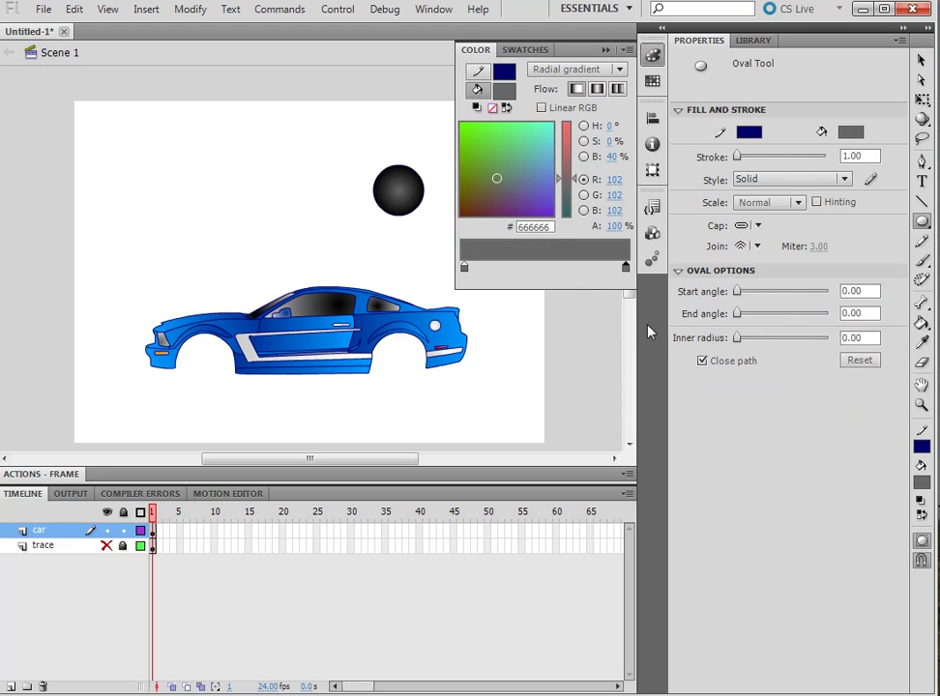
left_click(464, 271)
left_click(484, 353)
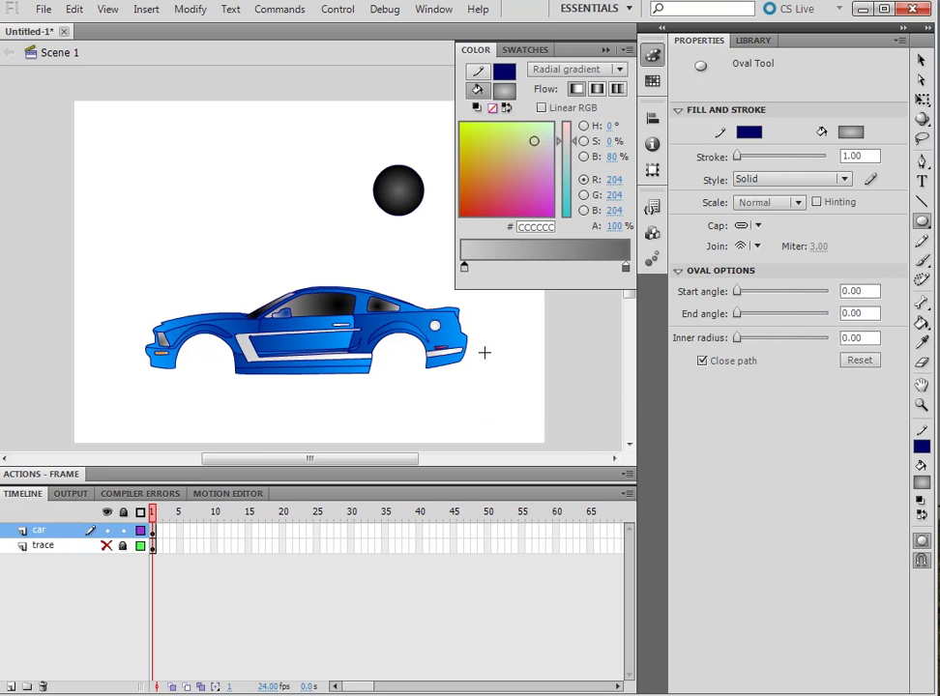
left_click_drag(273, 166, 299, 199)
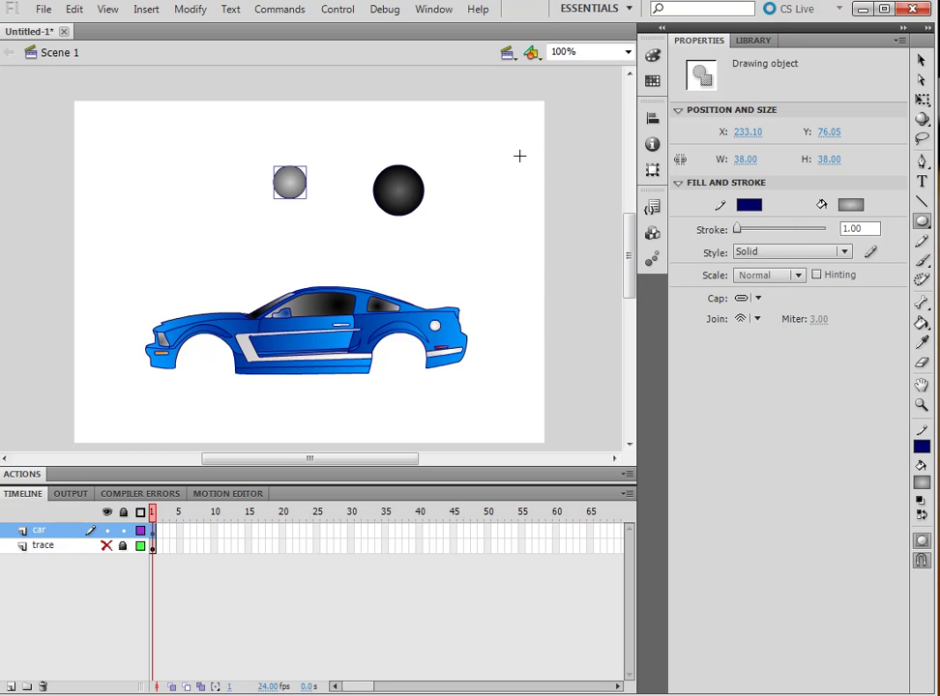
Step: Place the light grey circle at the middle of the black one and shrink it to about 33 x 32 px
left_click(921, 60)
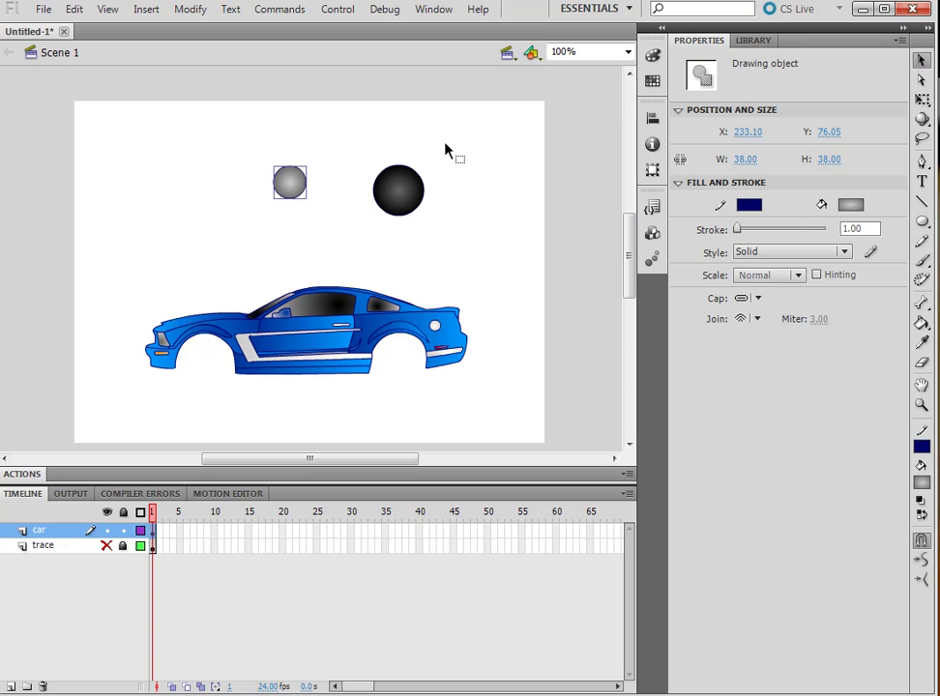
left_click_drag(296, 184, 400, 195)
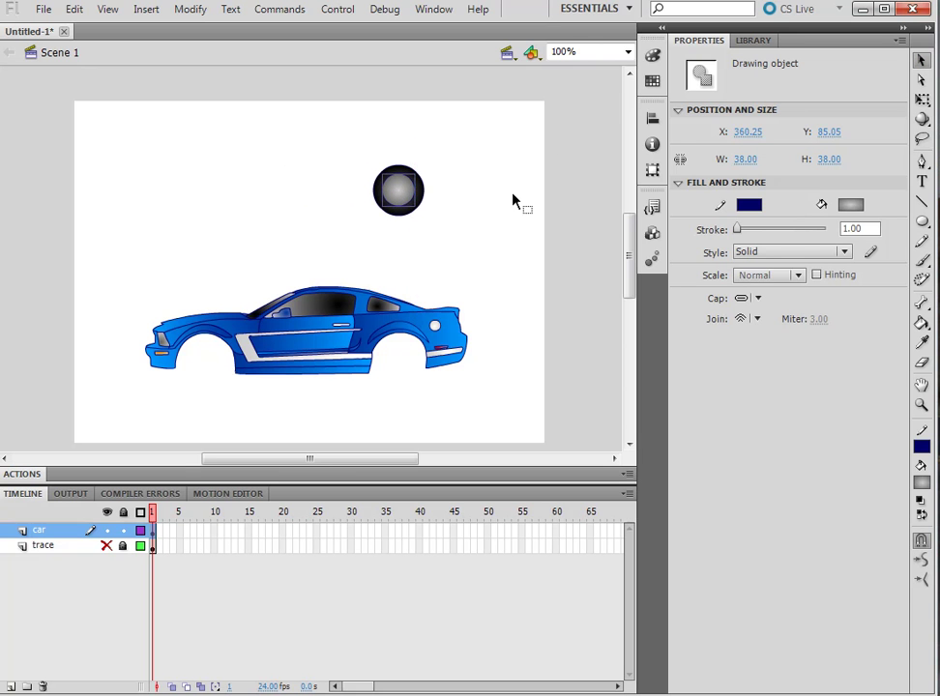
left_click(921, 100)
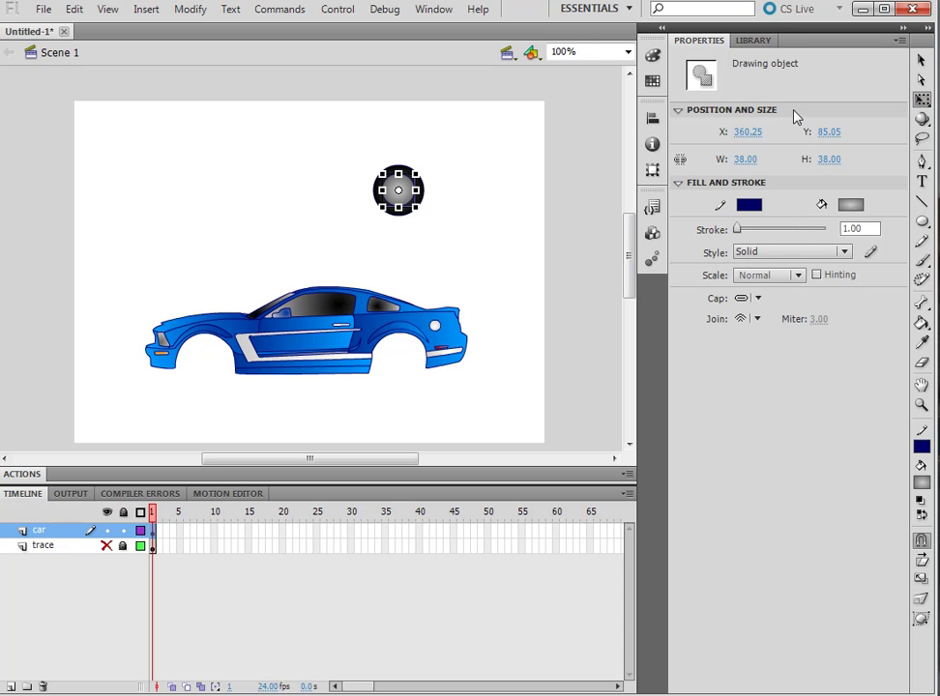
left_click_drag(414, 176, 408, 182)
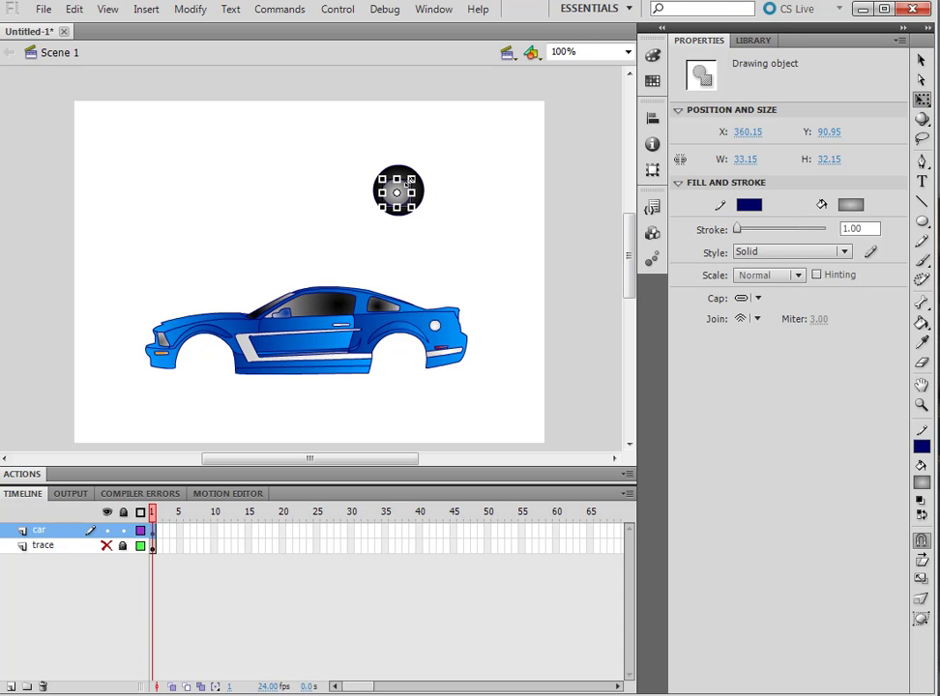
key("Up")
key("Up")
key("Right")
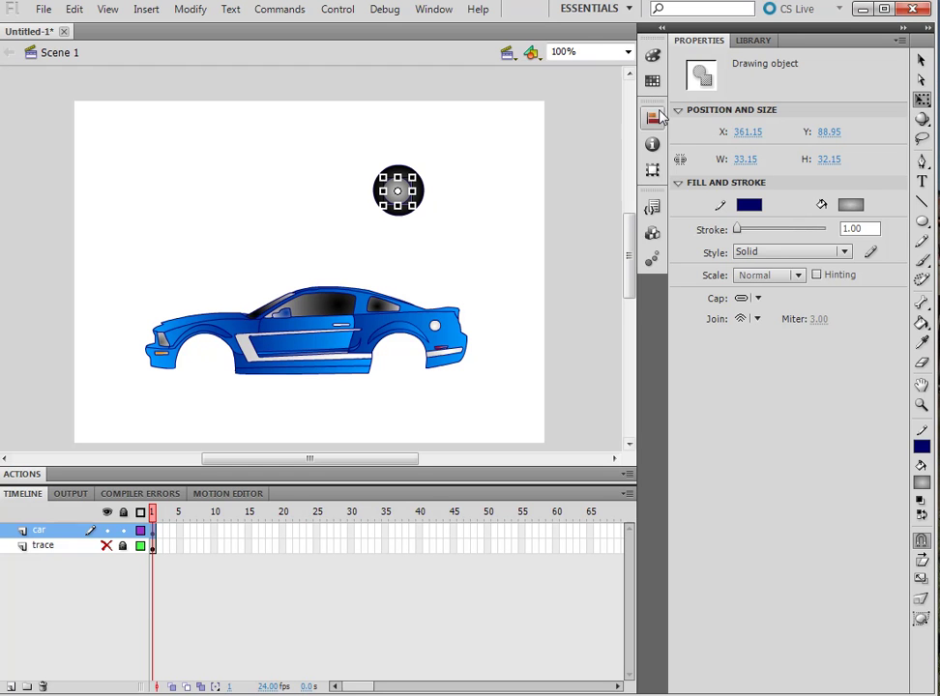
Step: Align the light grey circle and the black circle on their horizontal centres, relative to each other, and deselect them
key("ctrl+k")
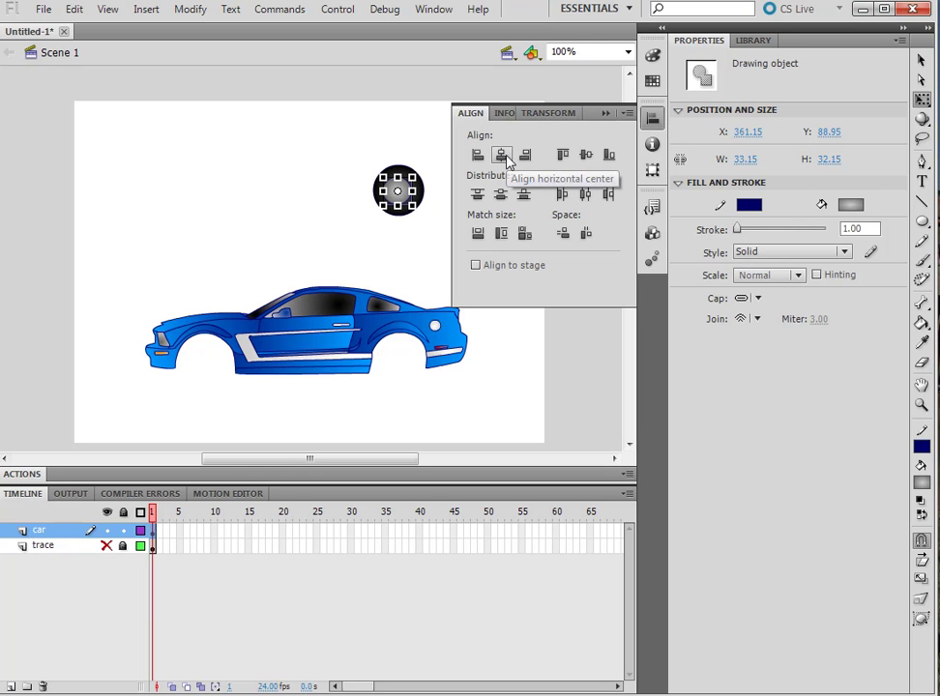
key("ctrl+k")
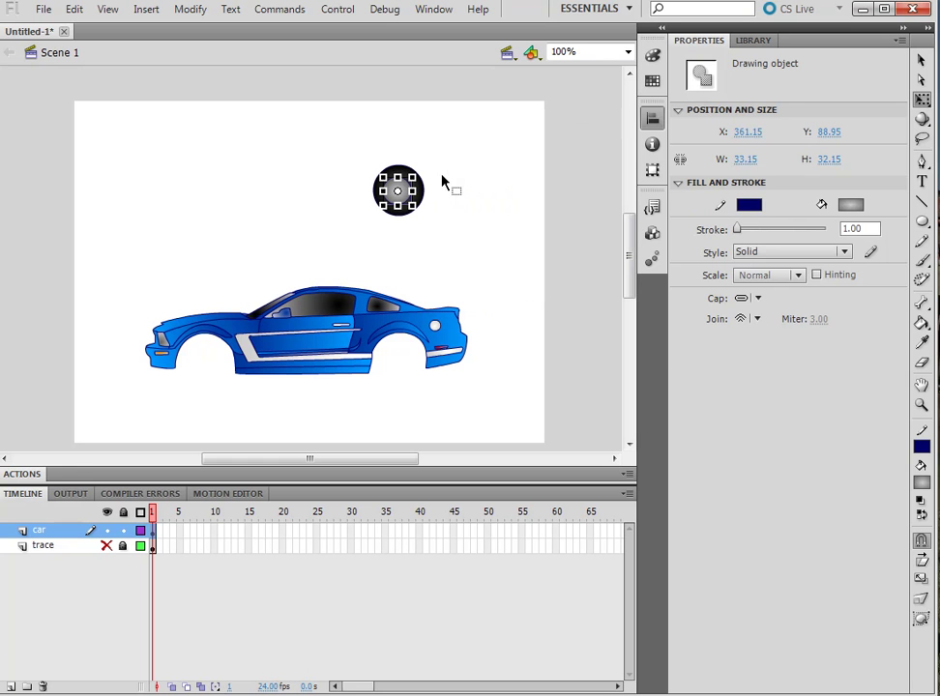
left_click(426, 194)
left_click(420, 201)
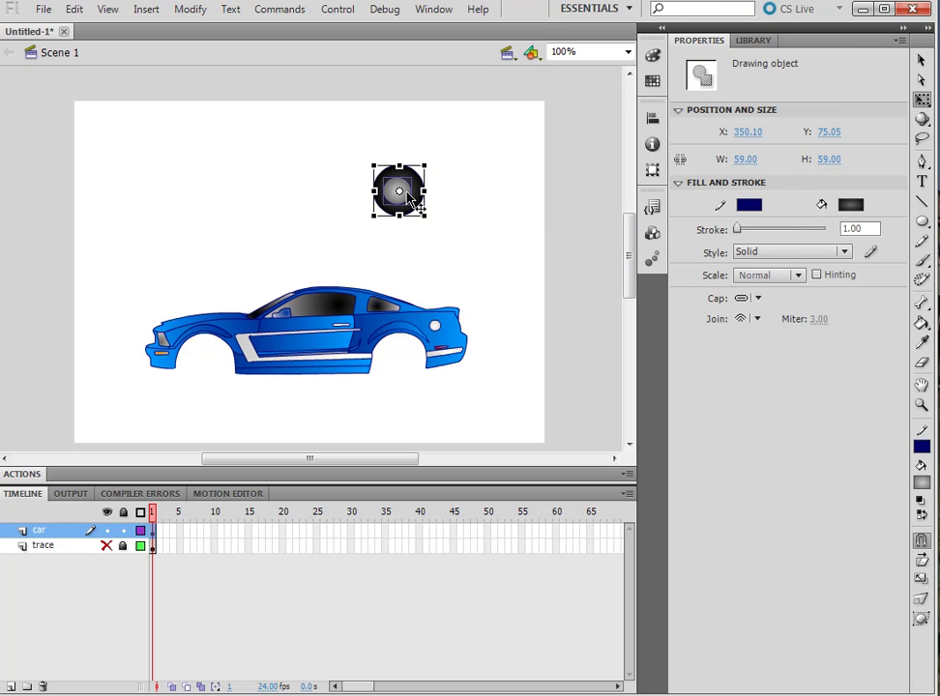
left_click(415, 199)
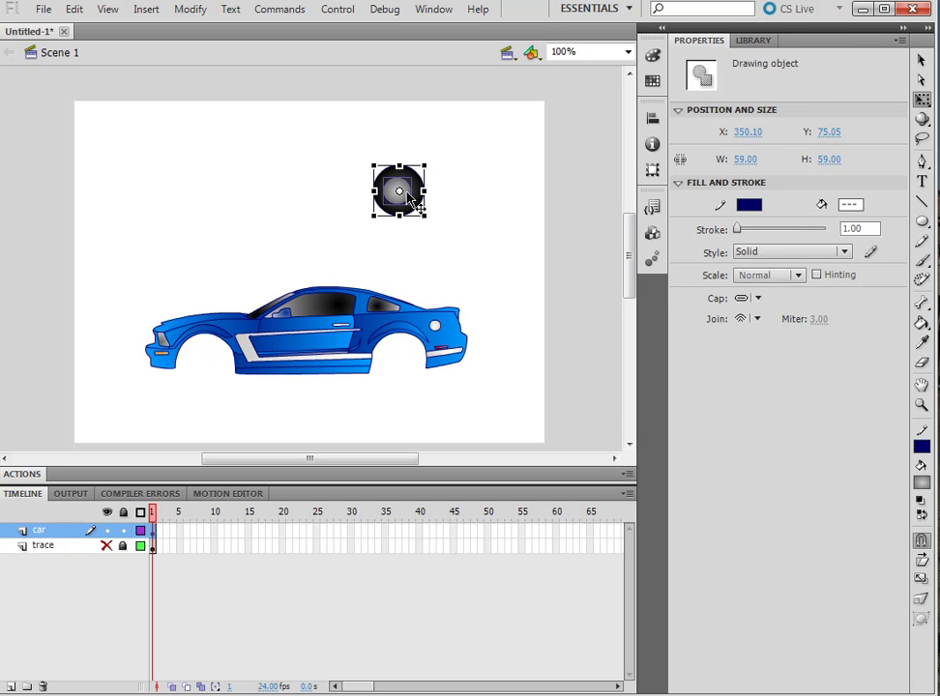
left_click(653, 117)
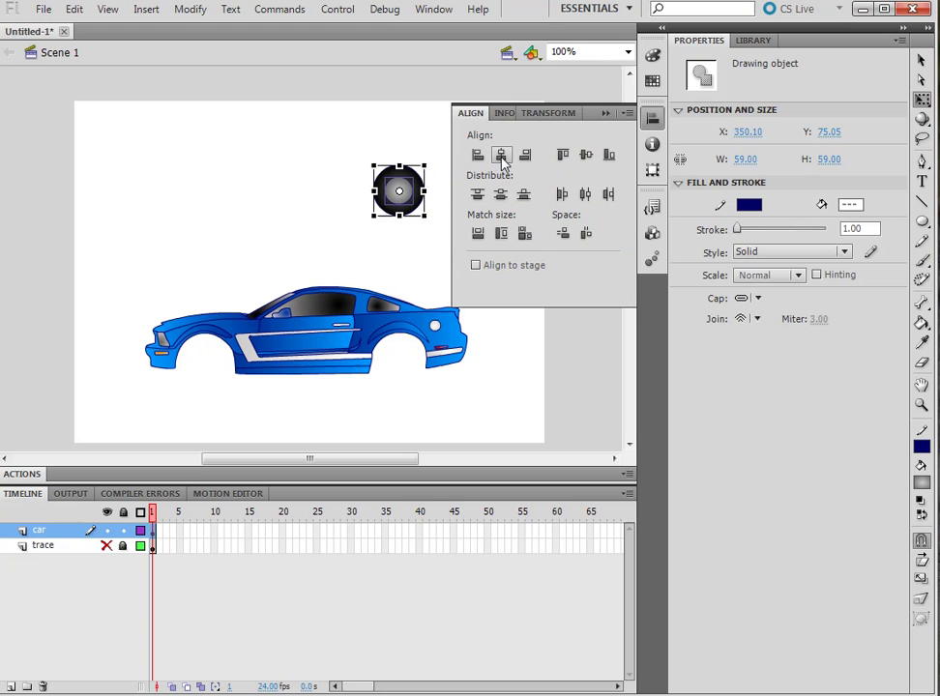
left_click(437, 177)
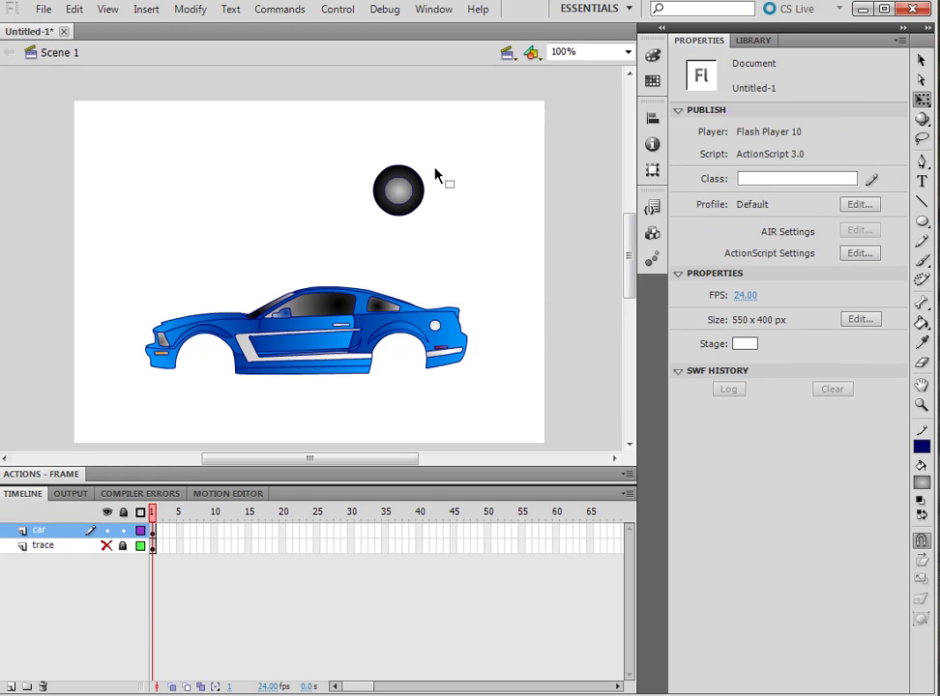
Step: Change the centre colour of the large black circle's radial gradient to a lighter grey
key("ctrl+equal")
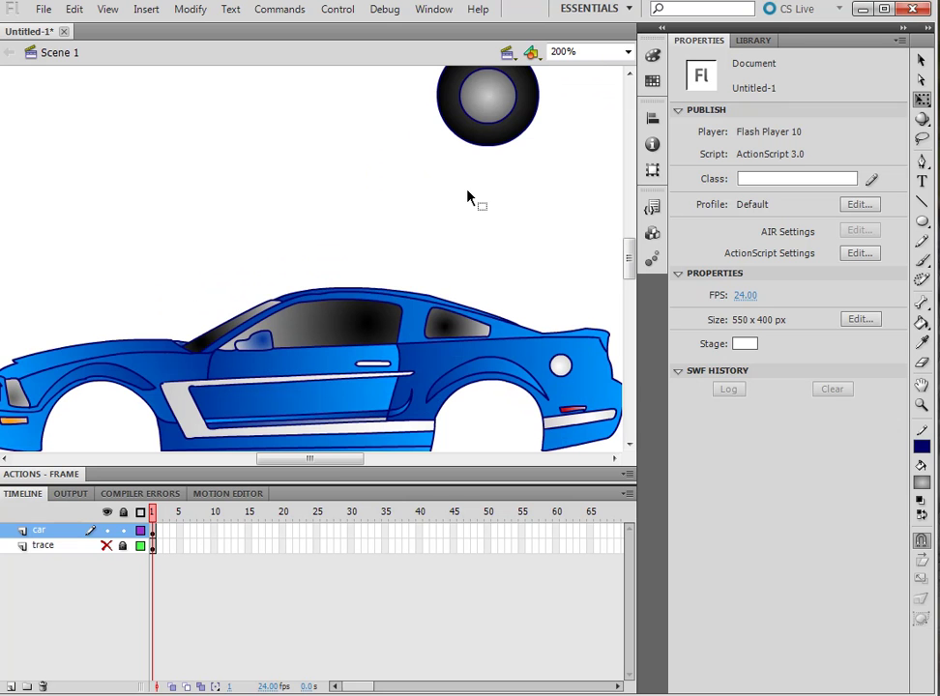
left_click_drag(336, 460, 348, 462)
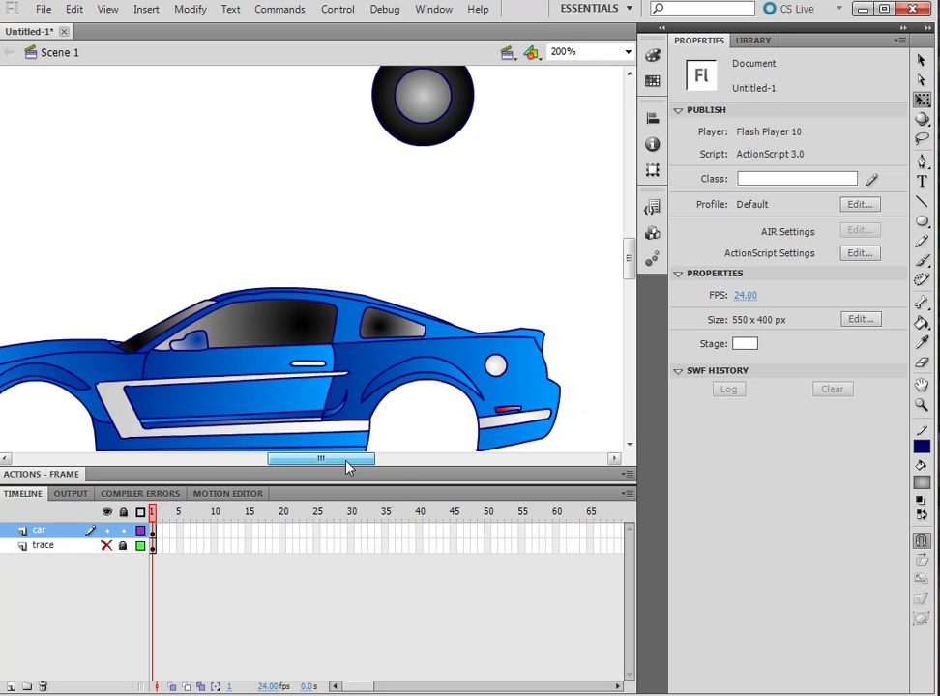
left_click_drag(628, 270, 629, 261)
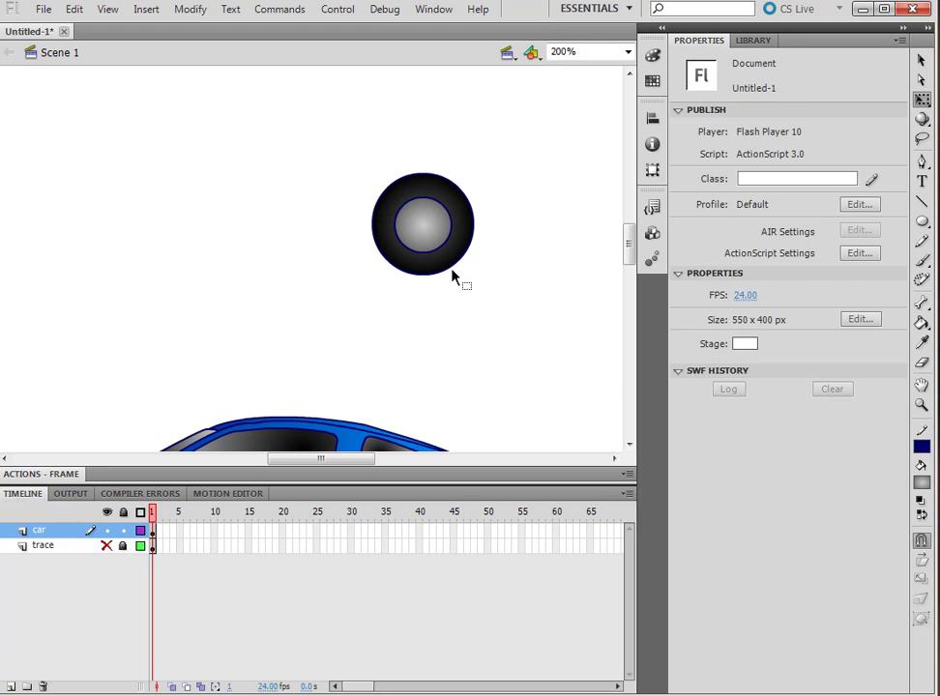
left_click(466, 239)
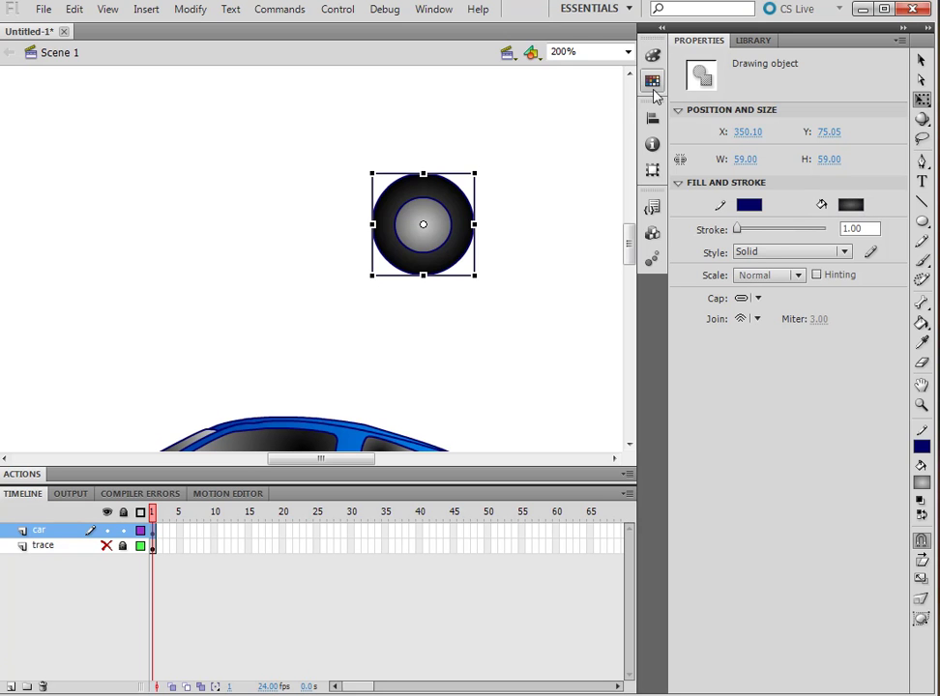
left_click(653, 55)
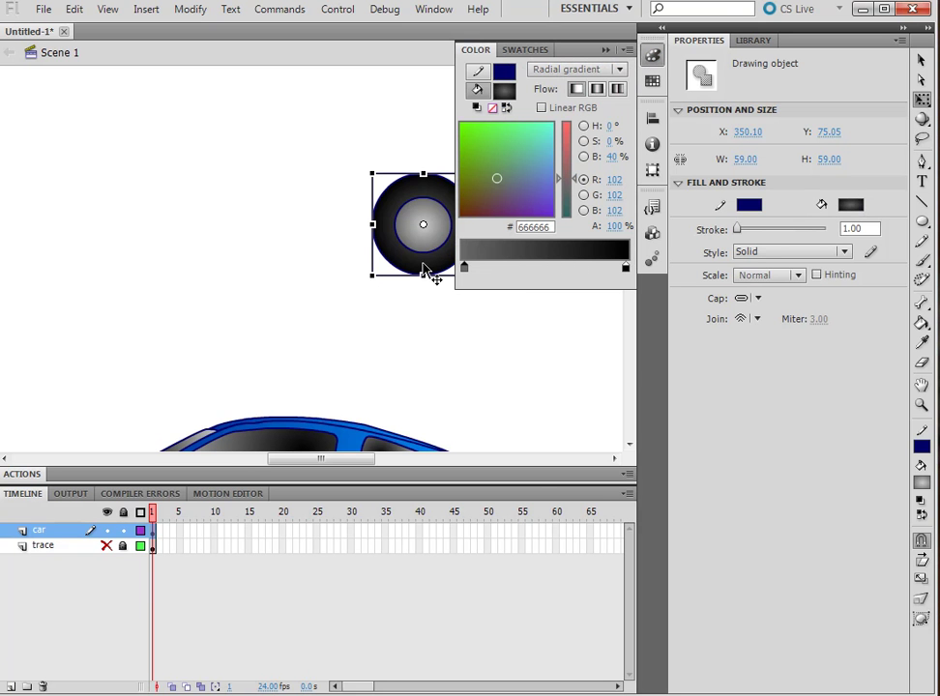
double_click(464, 270)
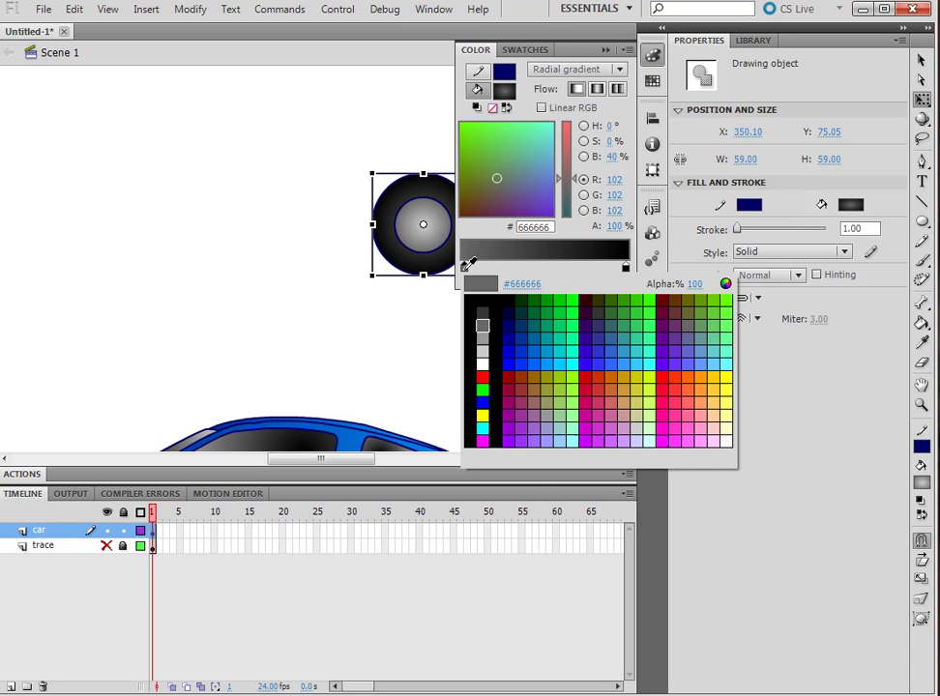
left_click(484, 343)
left_click(484, 357)
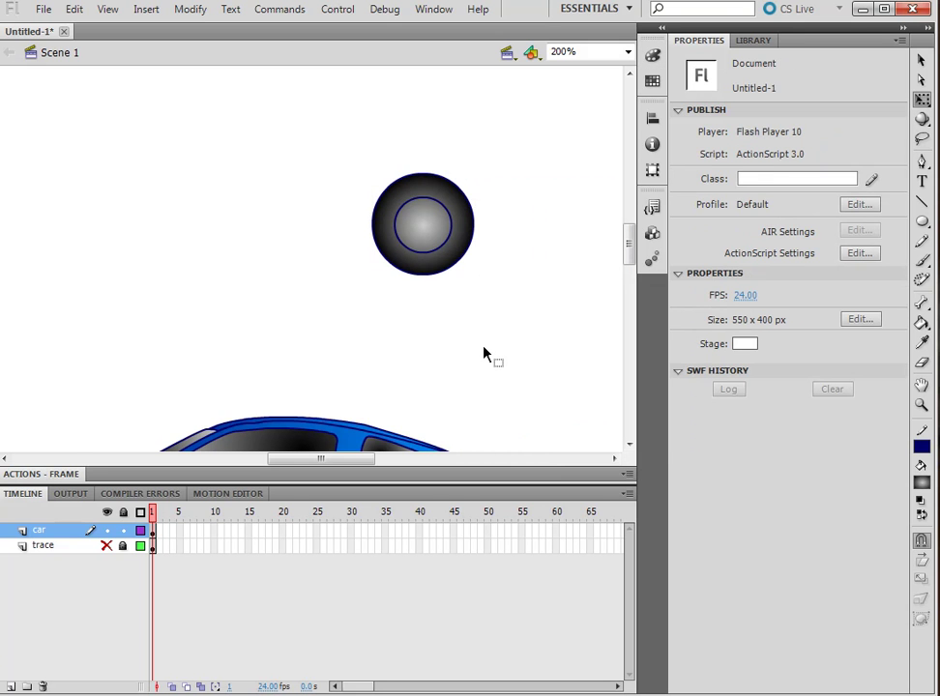
Step: Remove the outline from the small light grey circle in the wheel
left_click(451, 248)
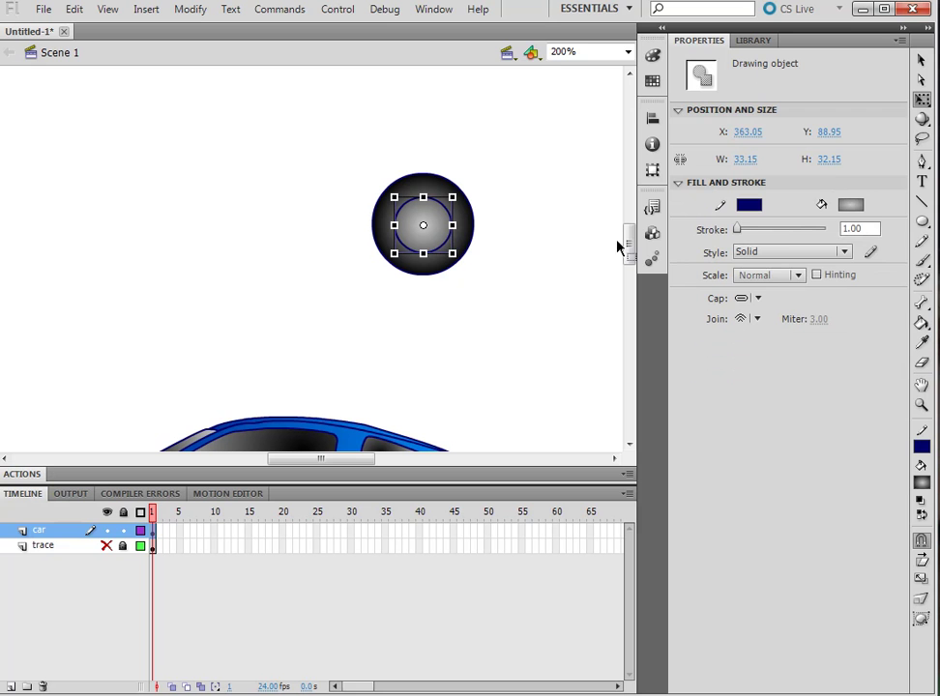
left_click(755, 204)
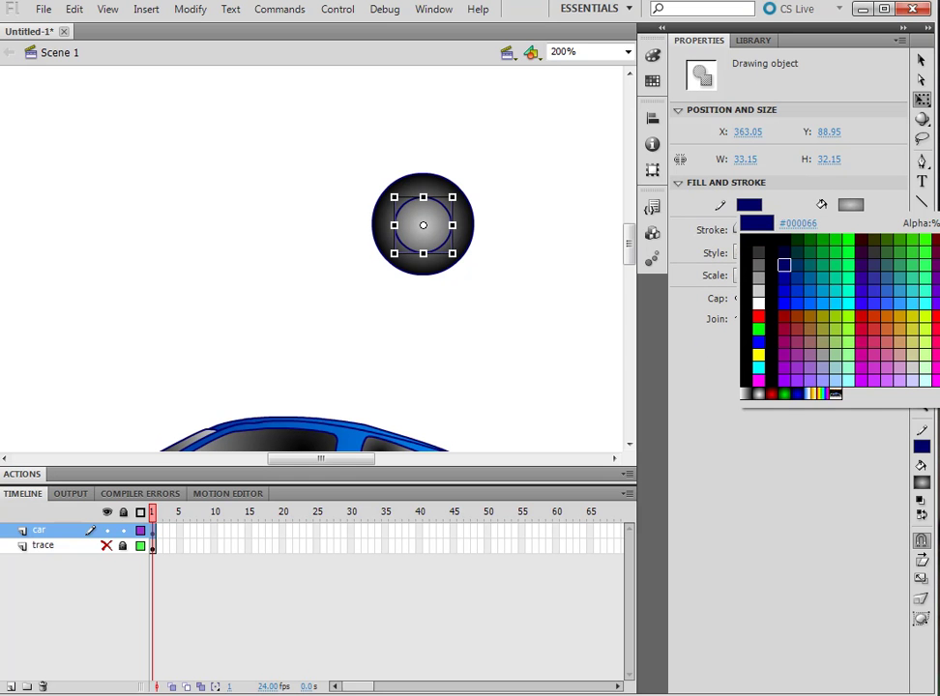
left_click(931, 223)
left_click(608, 263)
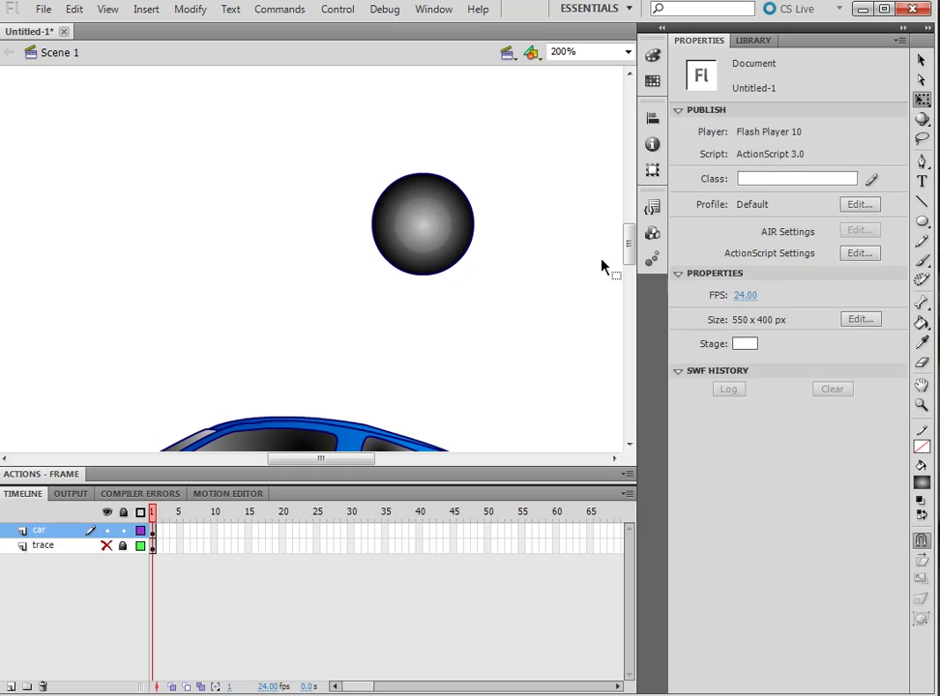
Step: Give the small inner circle a grey outline, settling on #666666
left_click(423, 236)
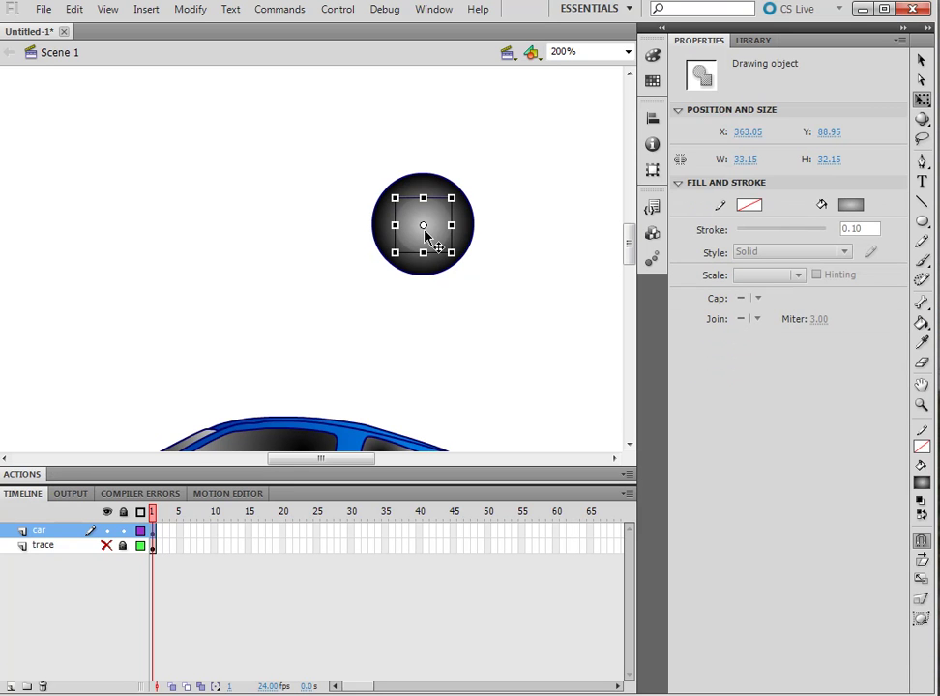
left_click(750, 205)
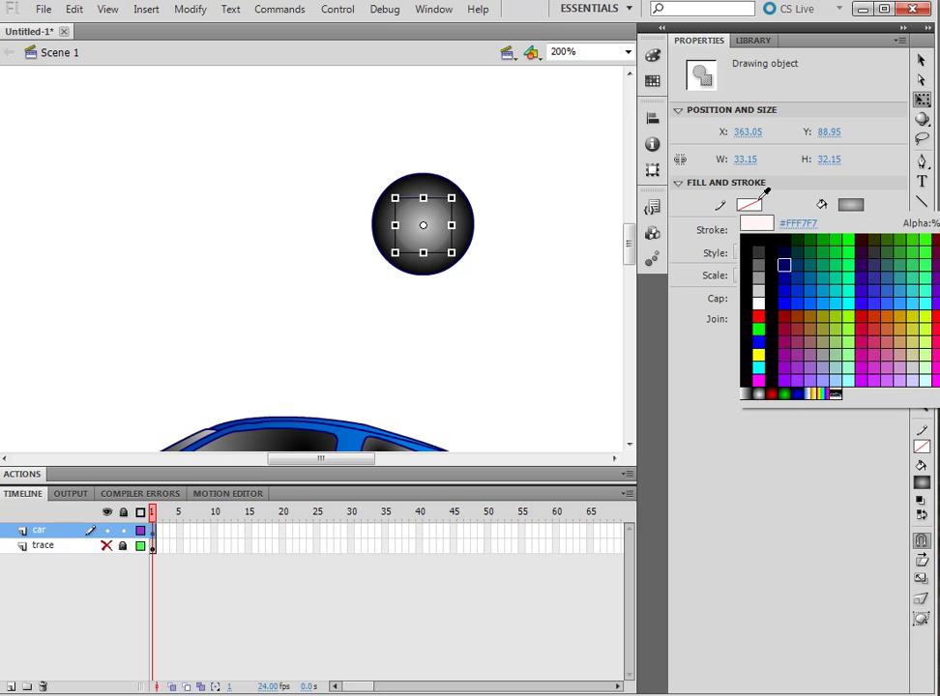
left_click(759, 279)
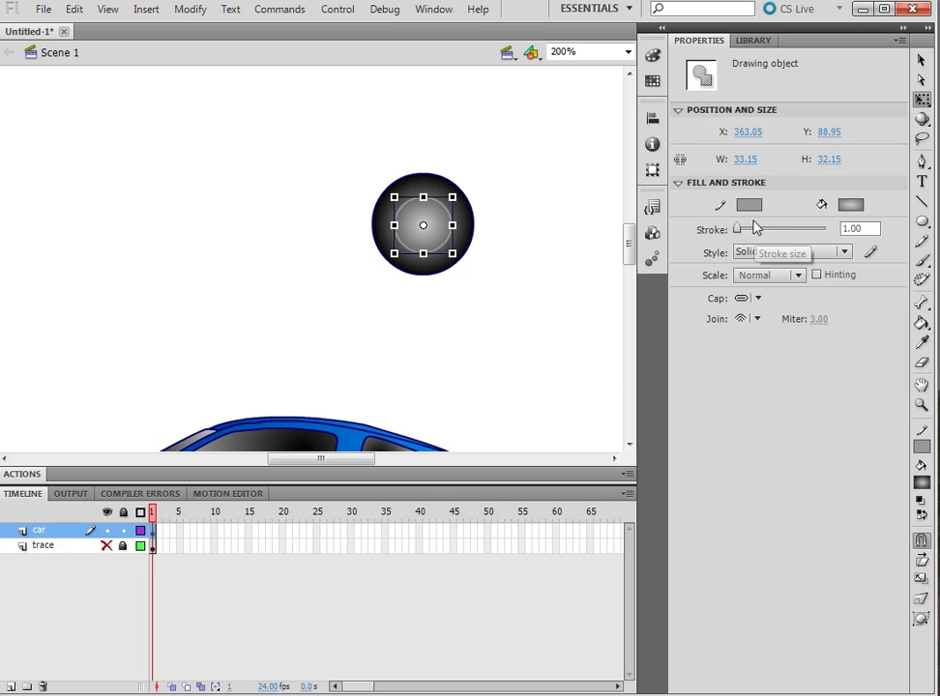
left_click(750, 205)
left_click(761, 275)
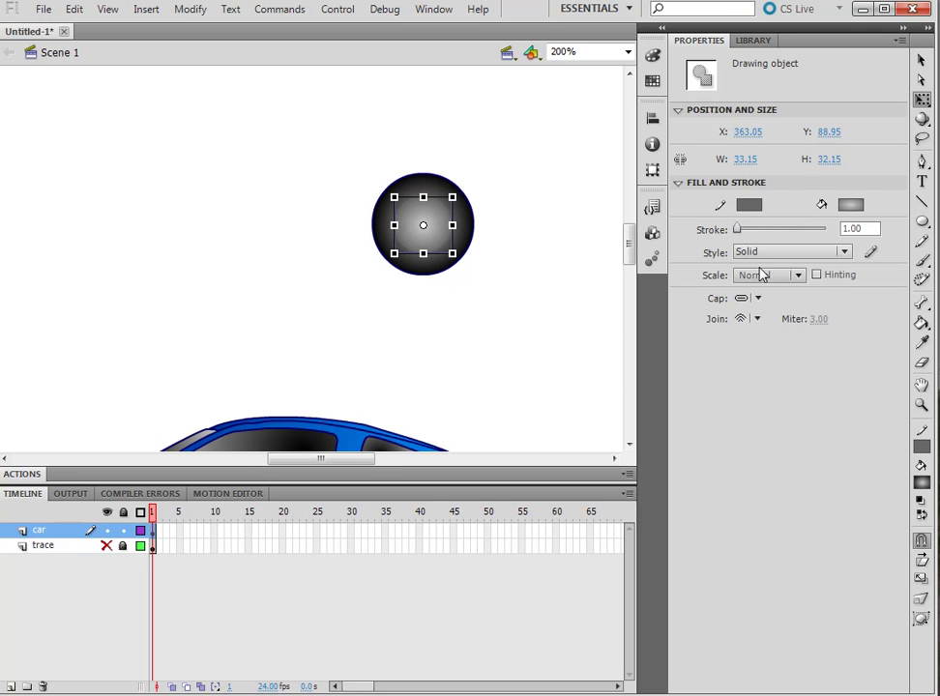
left_click(616, 257)
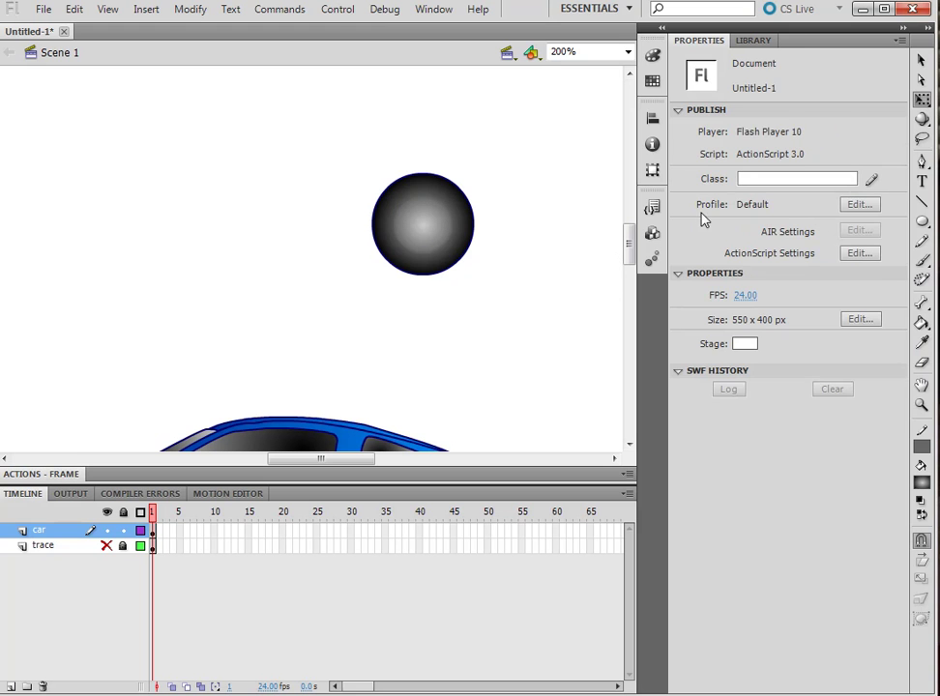
Step: Configure the PolyStar tool for the star style with seven points
left_click(924, 221)
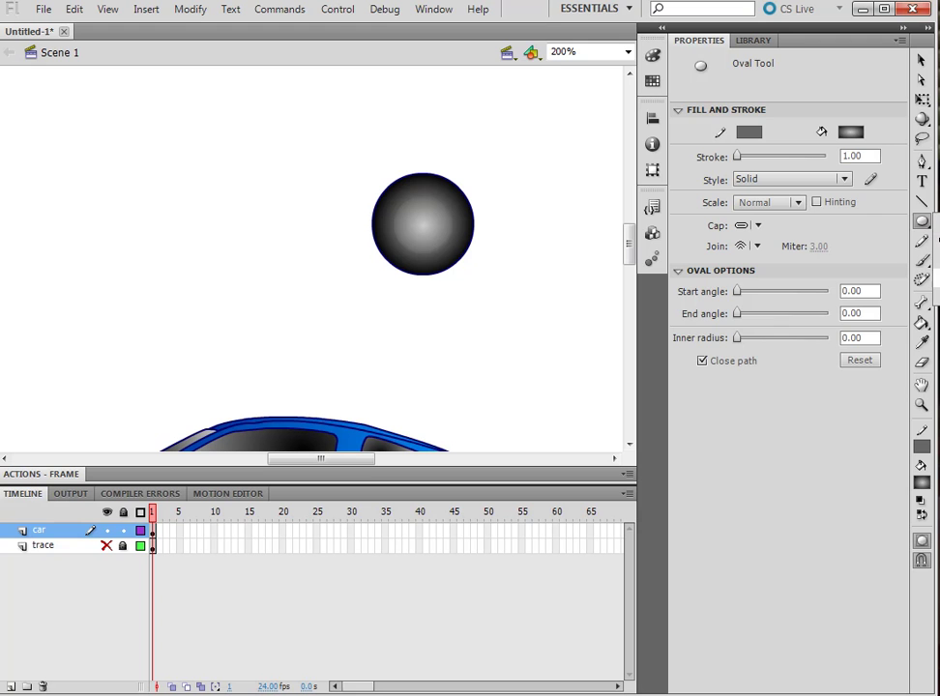
left_click(936, 244)
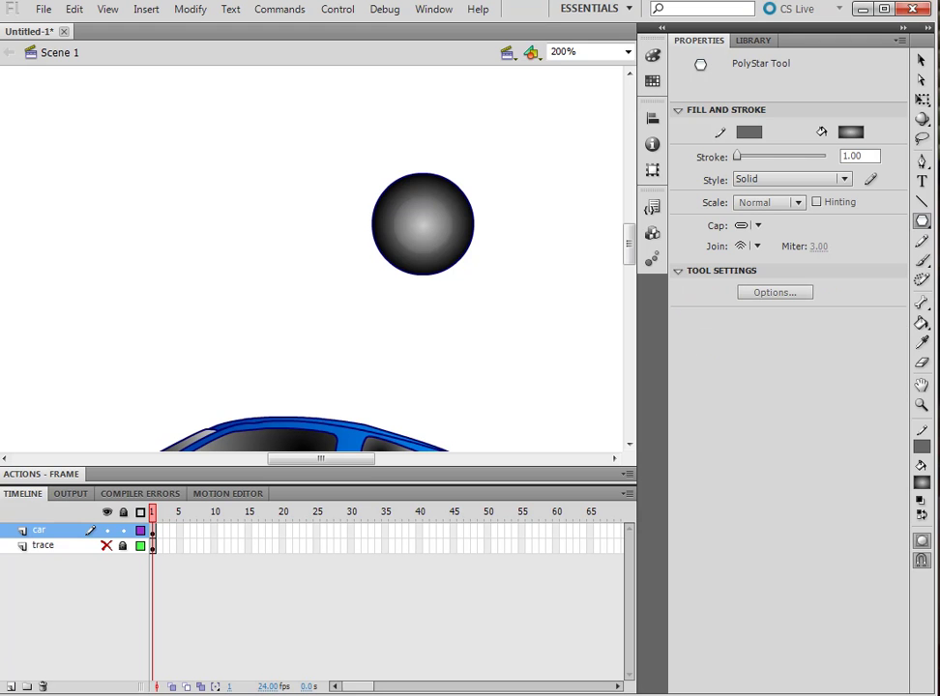
left_click(773, 294)
left_click(512, 319)
left_click(517, 343)
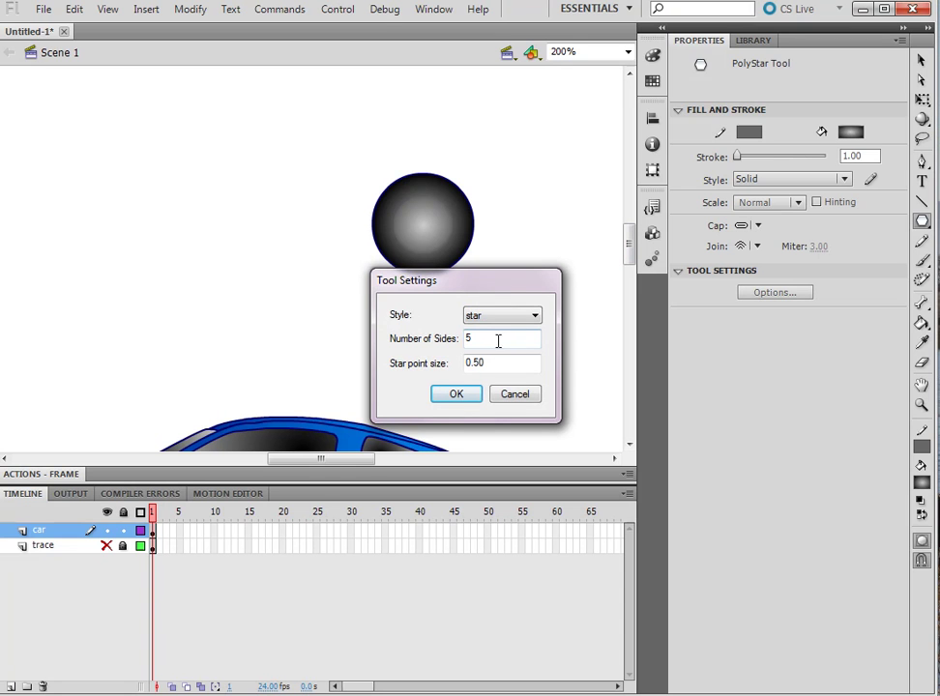
left_click_drag(487, 340, 466, 349)
left_click(457, 396)
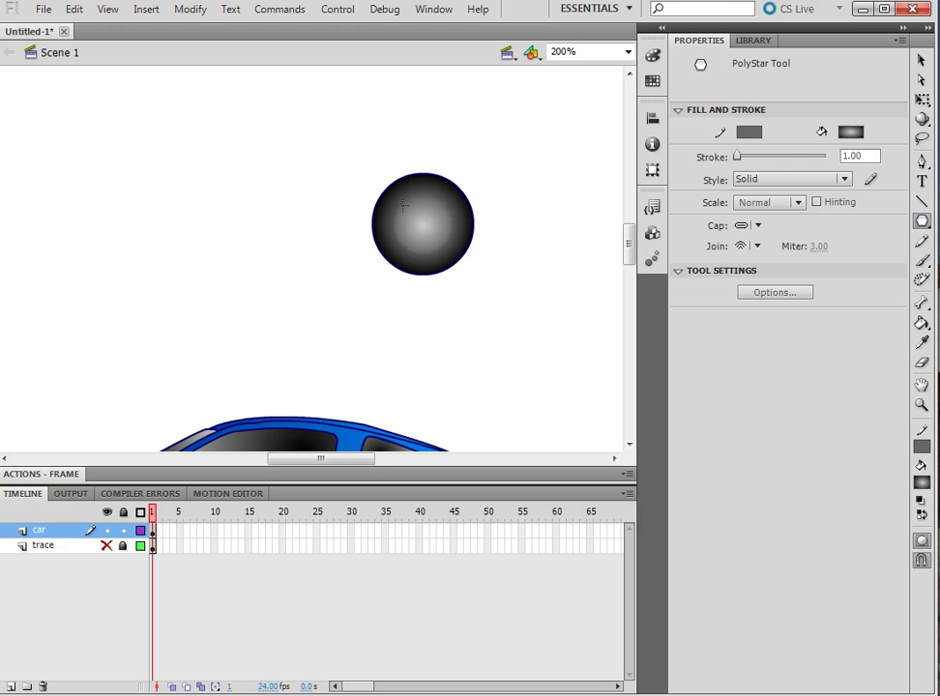
Step: Draw a star about 31 x 32 px over the wheel and move it to the middle of the inner circle
left_click_drag(404, 204, 421, 226)
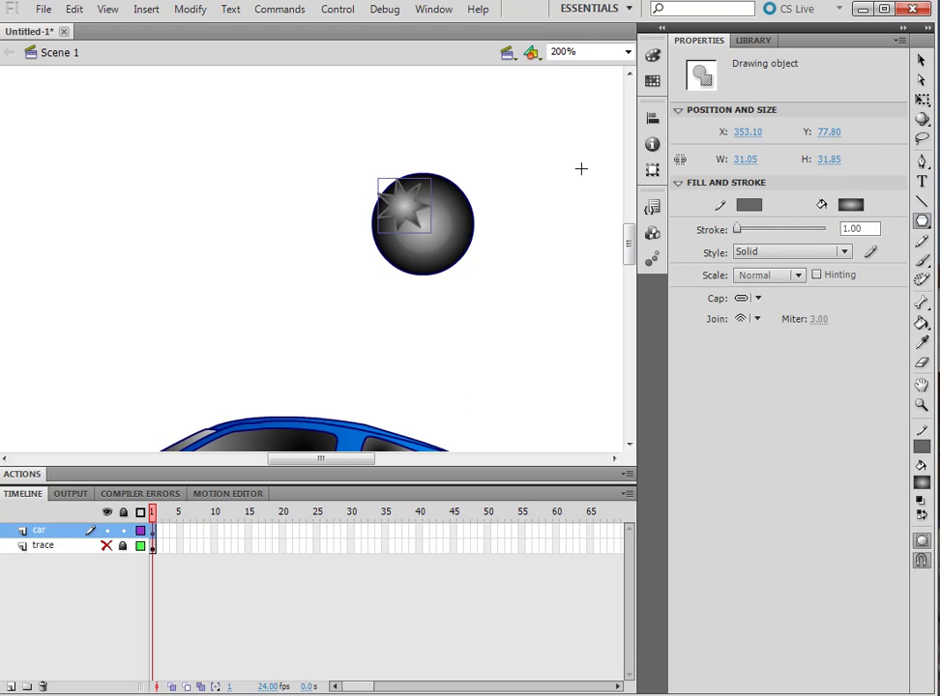
left_click(921, 61)
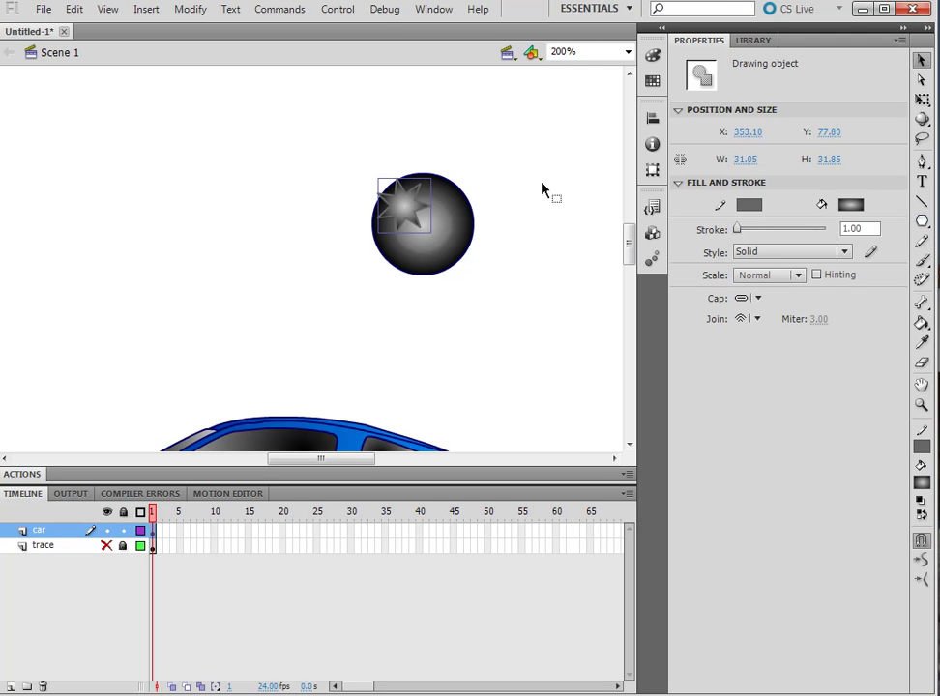
left_click_drag(423, 210, 435, 225)
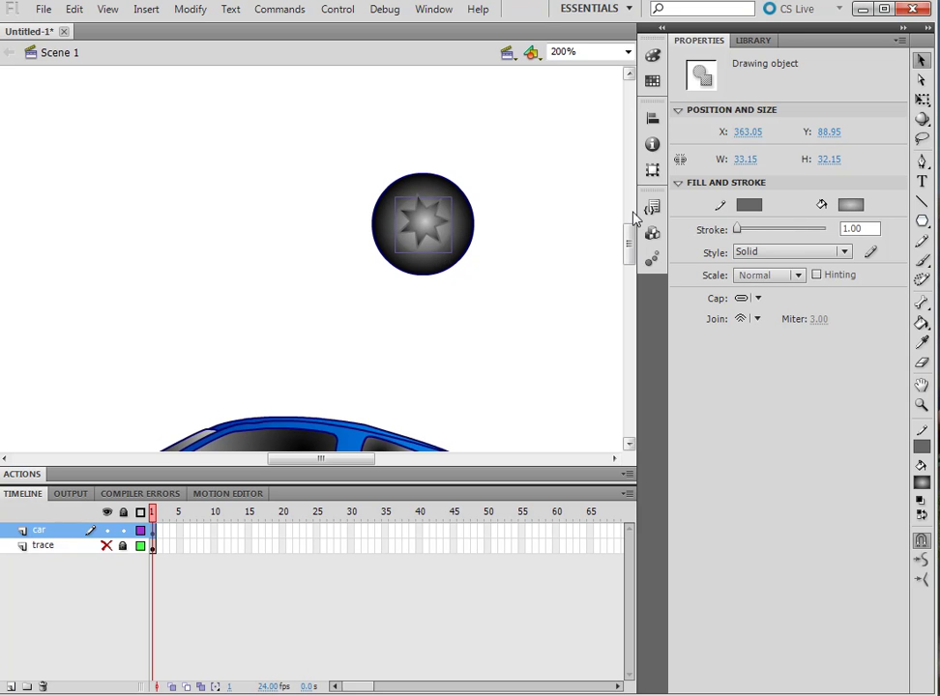
Step: Set the inner circle's outline colour to #CCCCCC
left_click(750, 204)
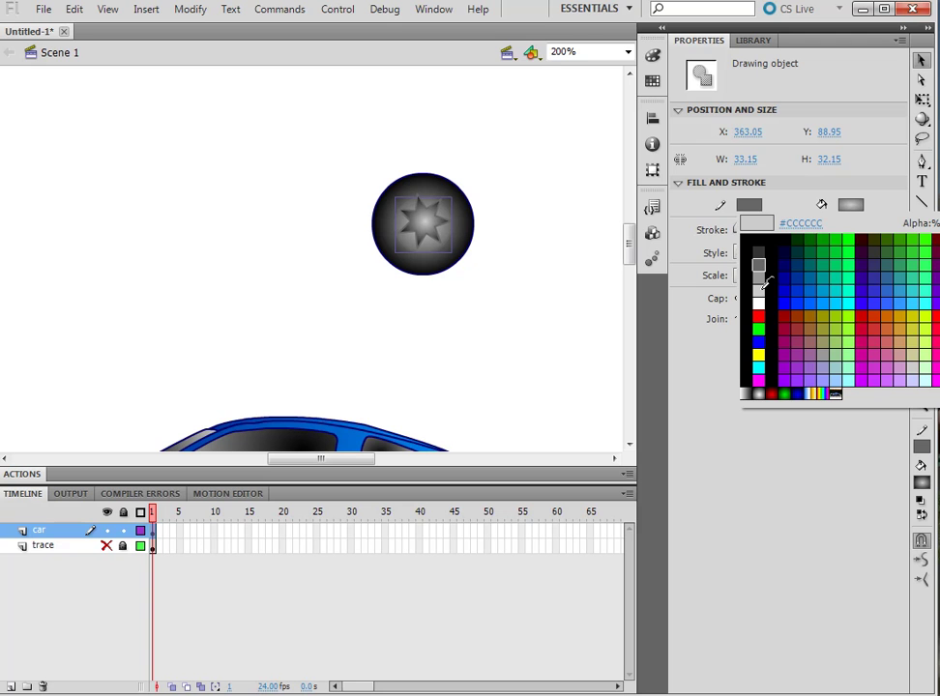
left_click(761, 282)
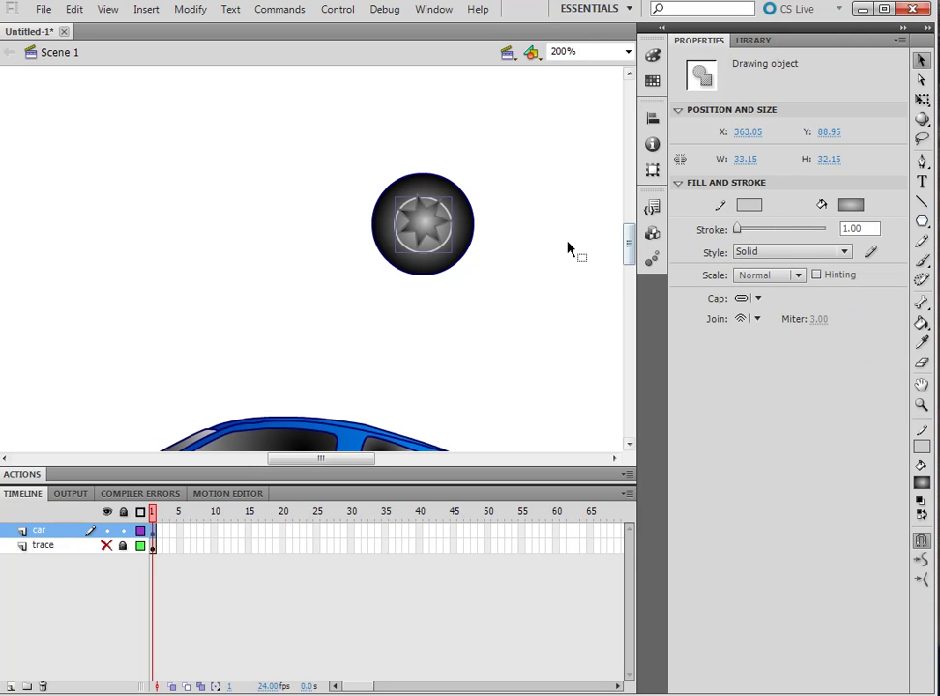
Step: Scale the star down to about 28 px wide and high and nudge it to the centre of the inner circle
left_click(924, 101)
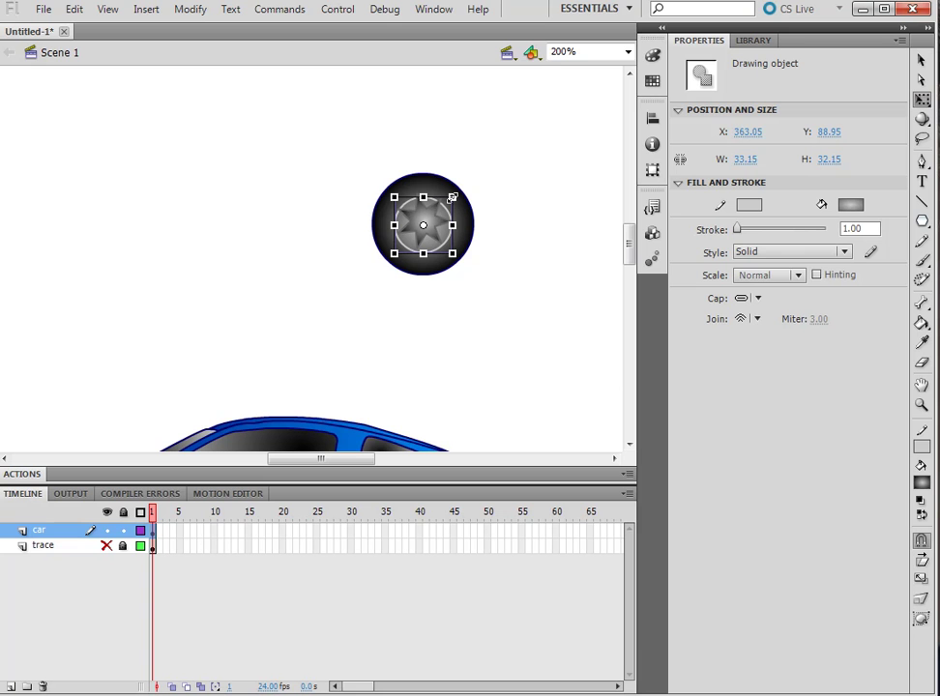
left_click_drag(452, 197, 449, 199)
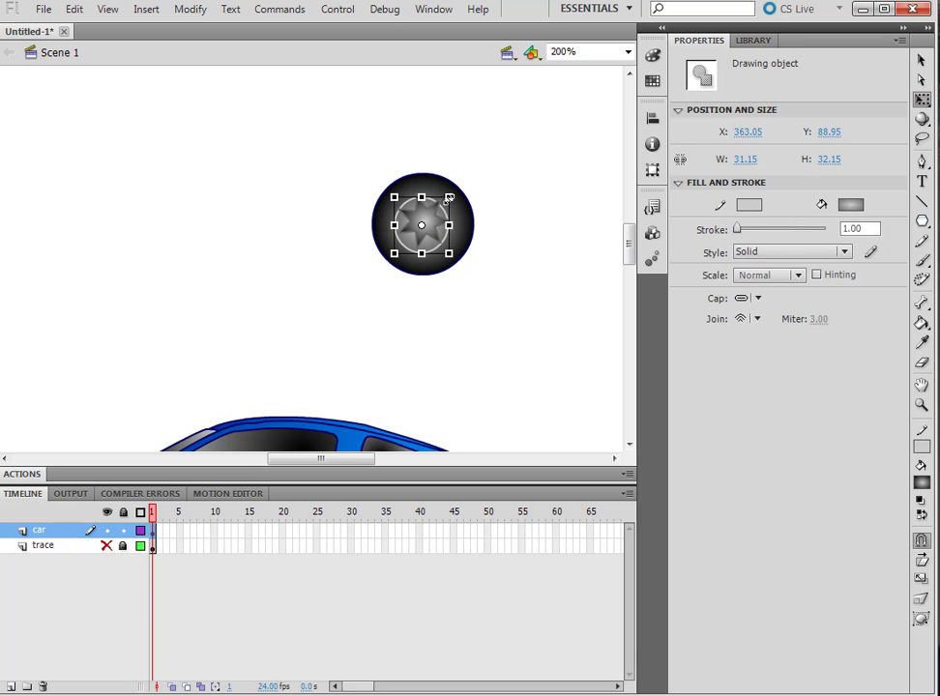
left_click_drag(435, 226, 438, 222)
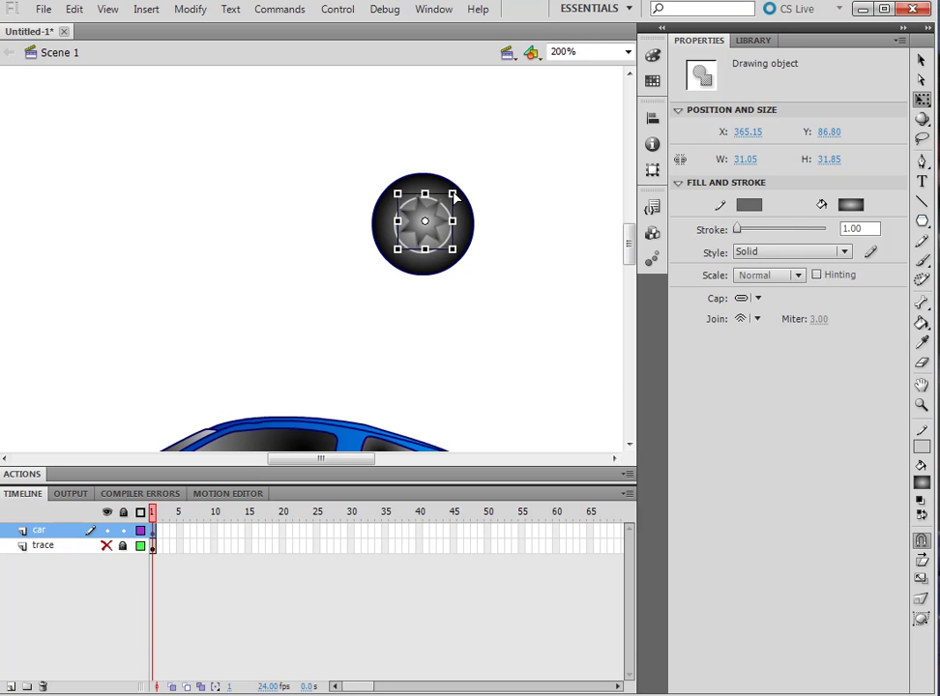
left_click_drag(452, 197, 449, 204)
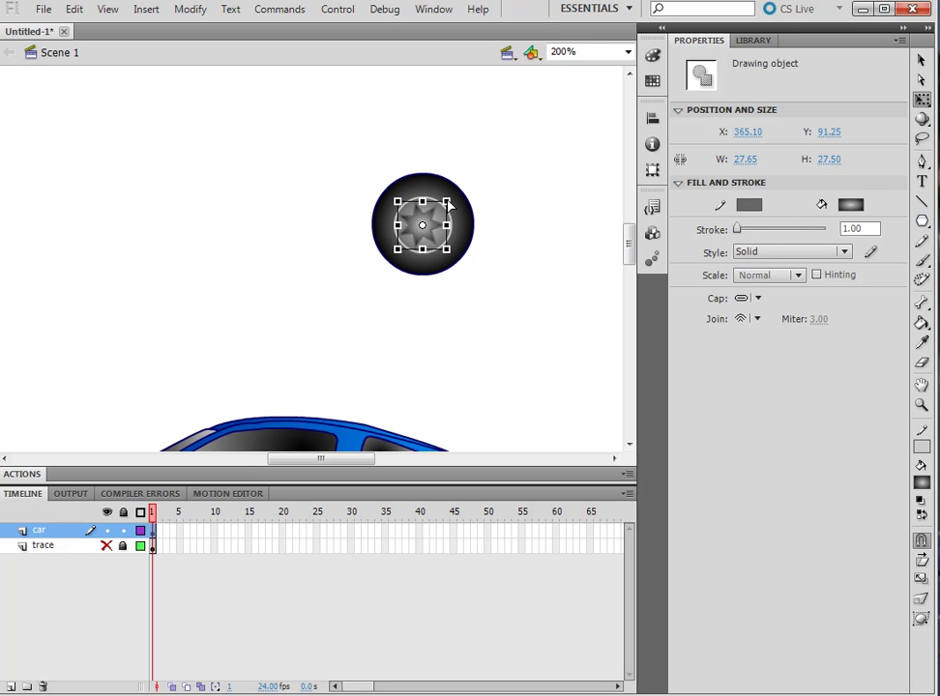
key("Right")
key("Up")
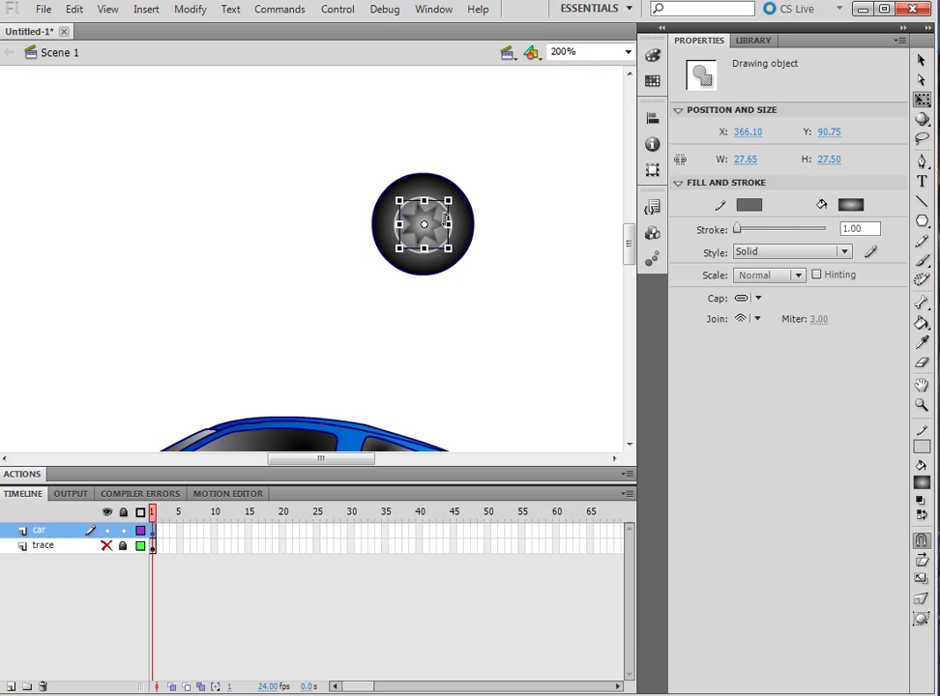
Step: Change the dark outer end of the star's radial gradient fill to #999999
left_click(506, 238)
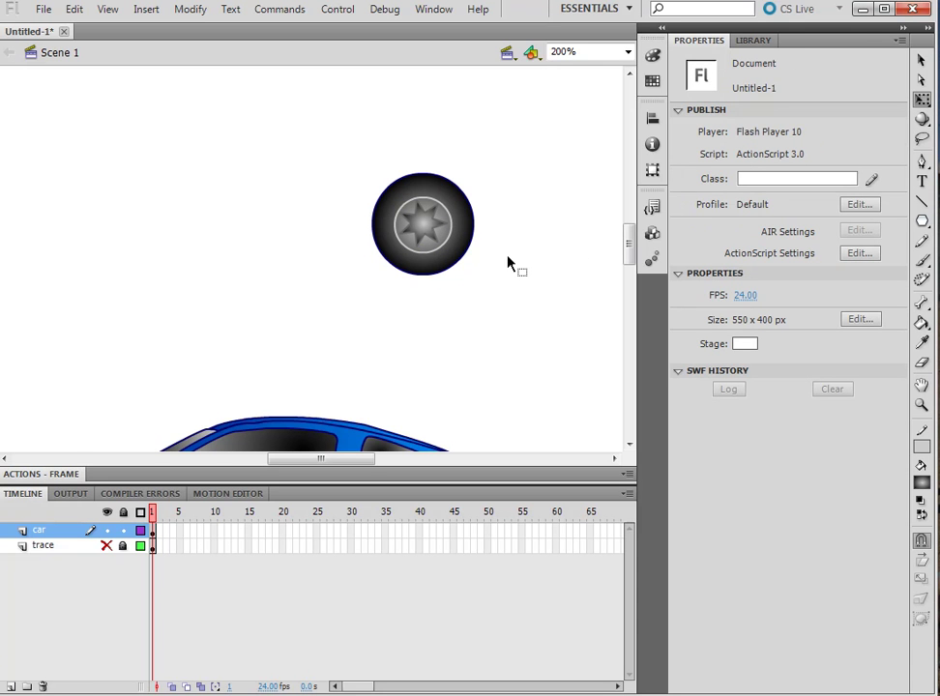
left_click(432, 229)
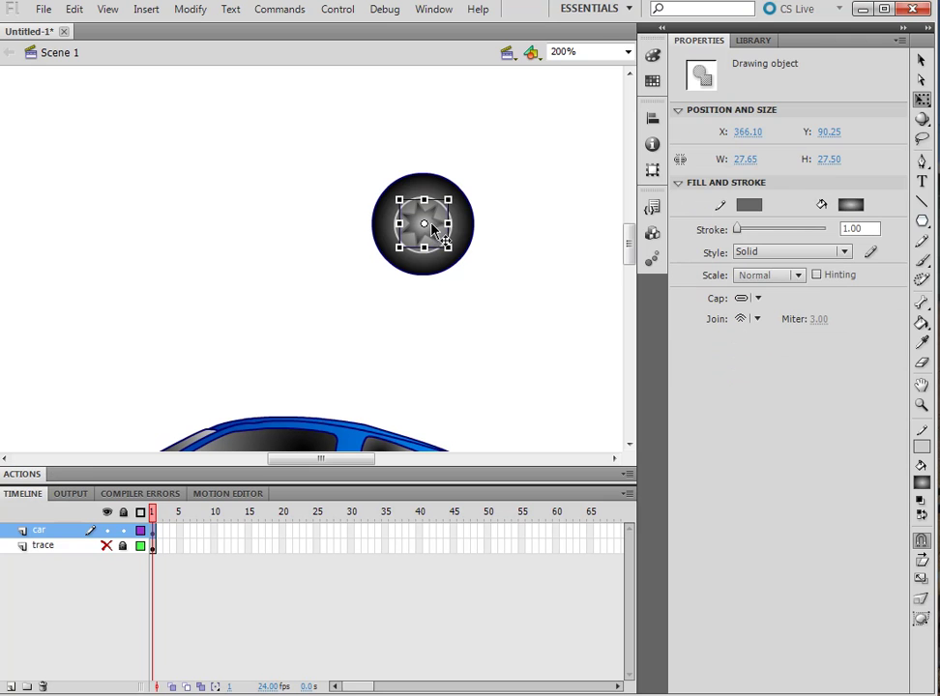
left_click(652, 55)
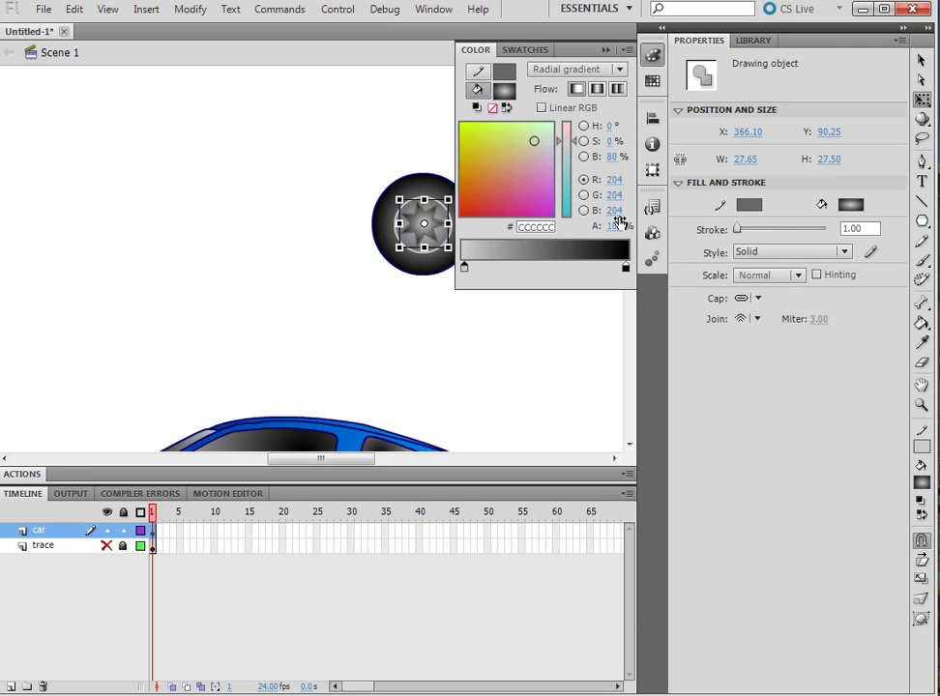
double_click(625, 267)
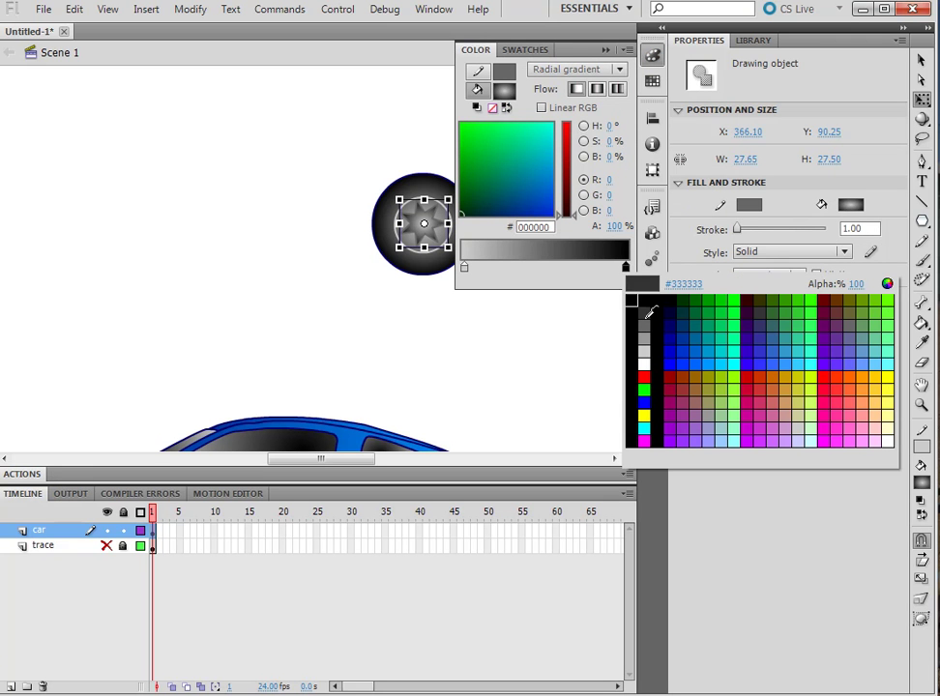
left_click(644, 338)
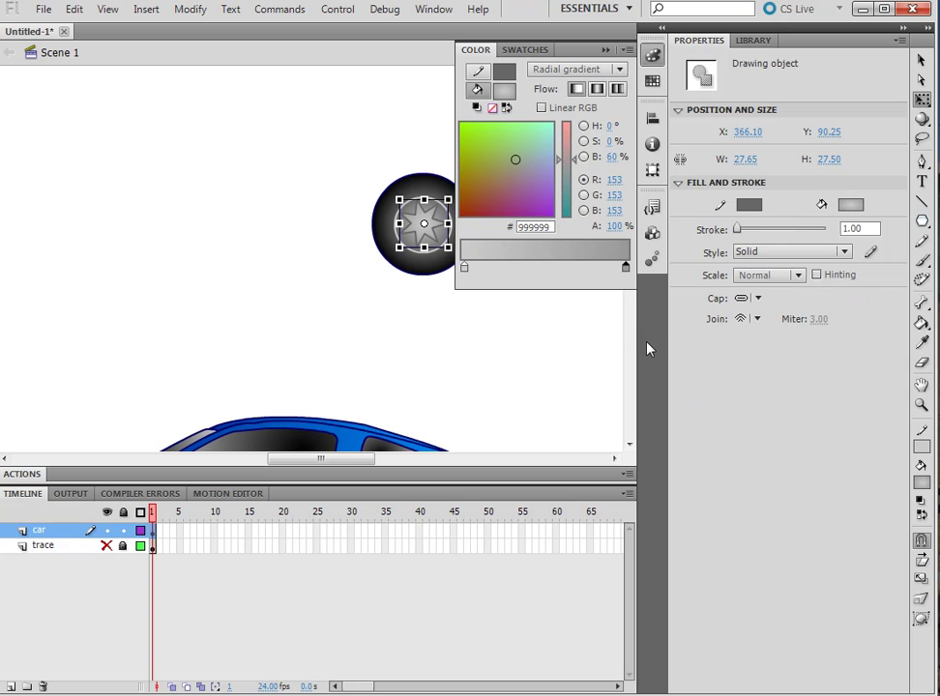
left_click(589, 349)
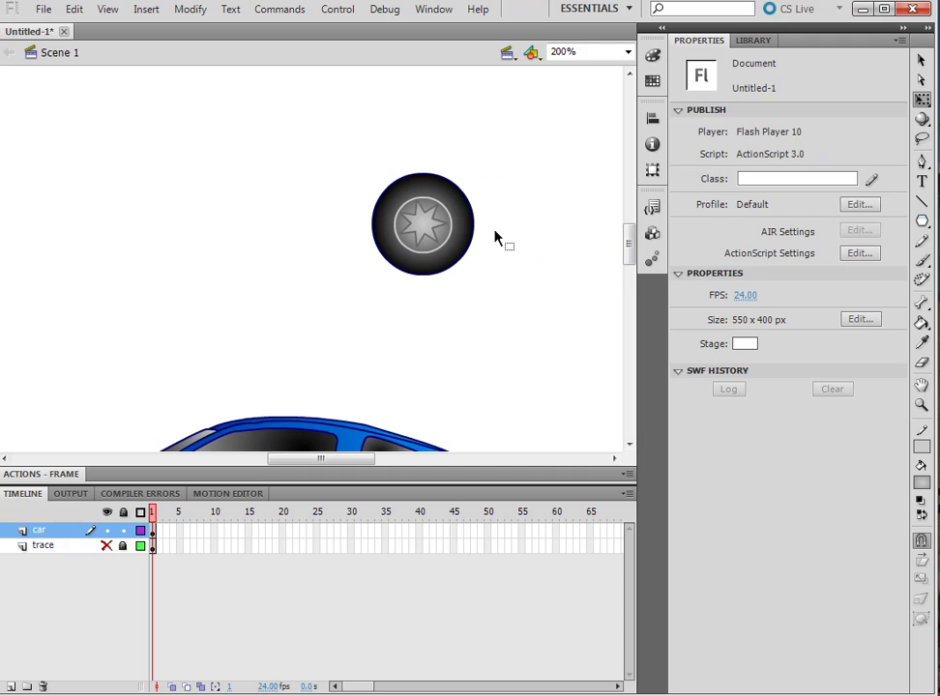
Step: Group all the wheel's shapes and convert the group to a movie clip symbol named wheel
left_click_drag(313, 126, 527, 324)
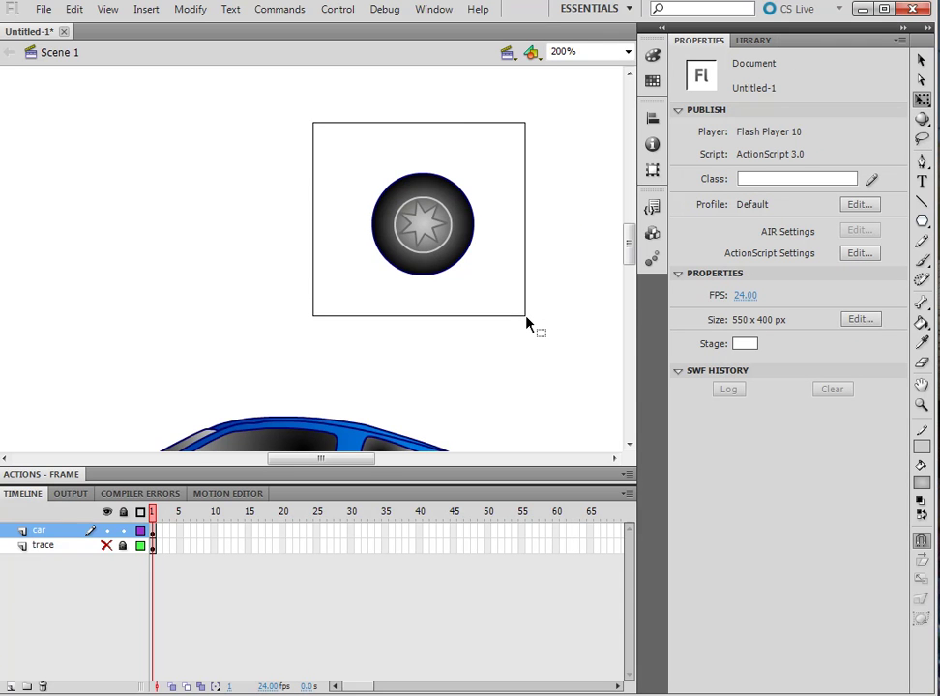
left_click_drag(526, 322, 526, 322)
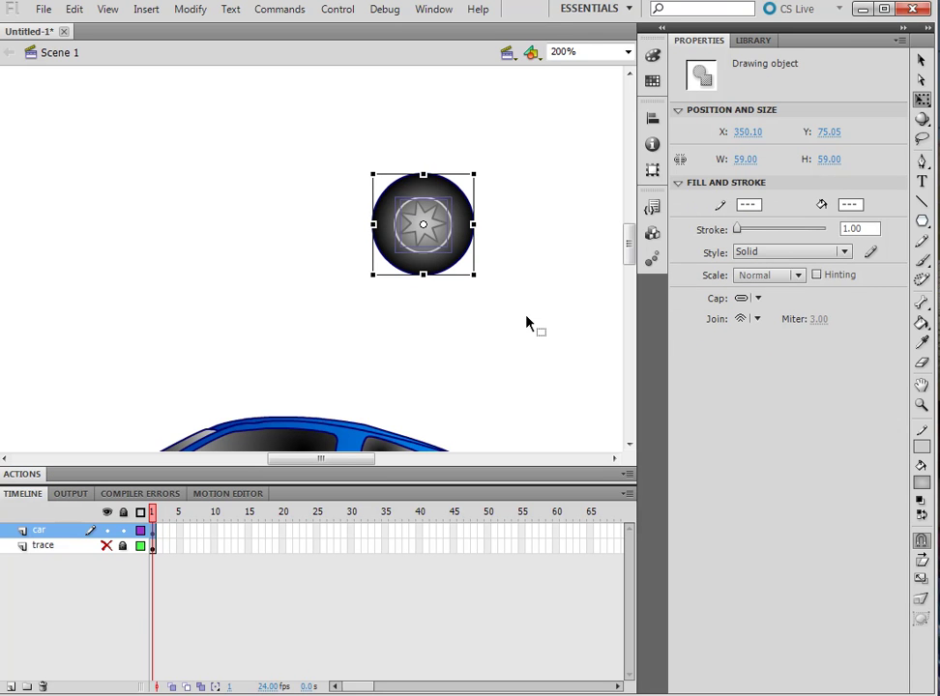
key("ctrl+g")
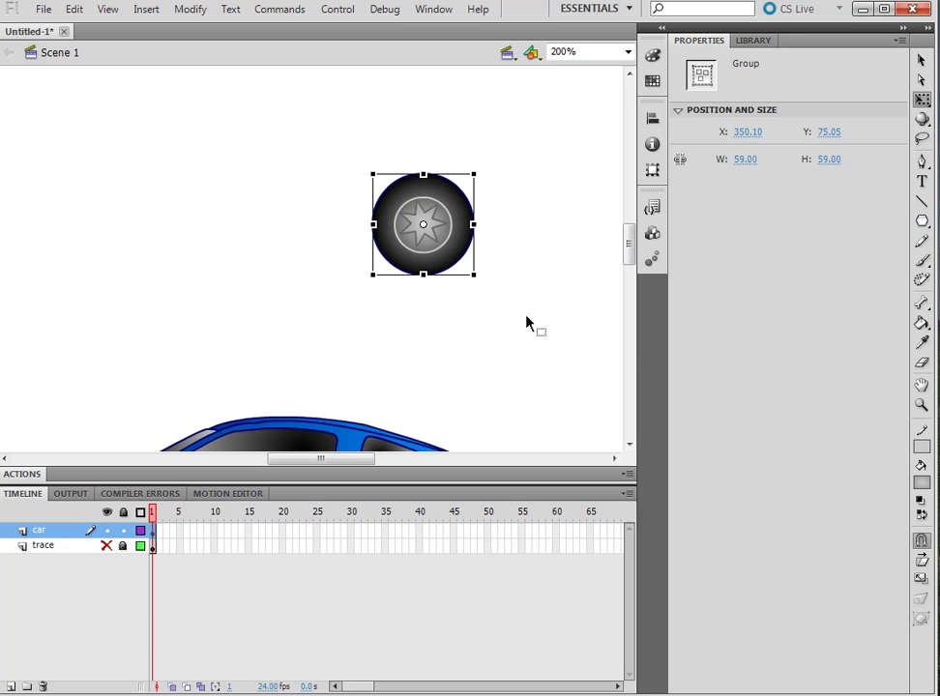
key("F8")
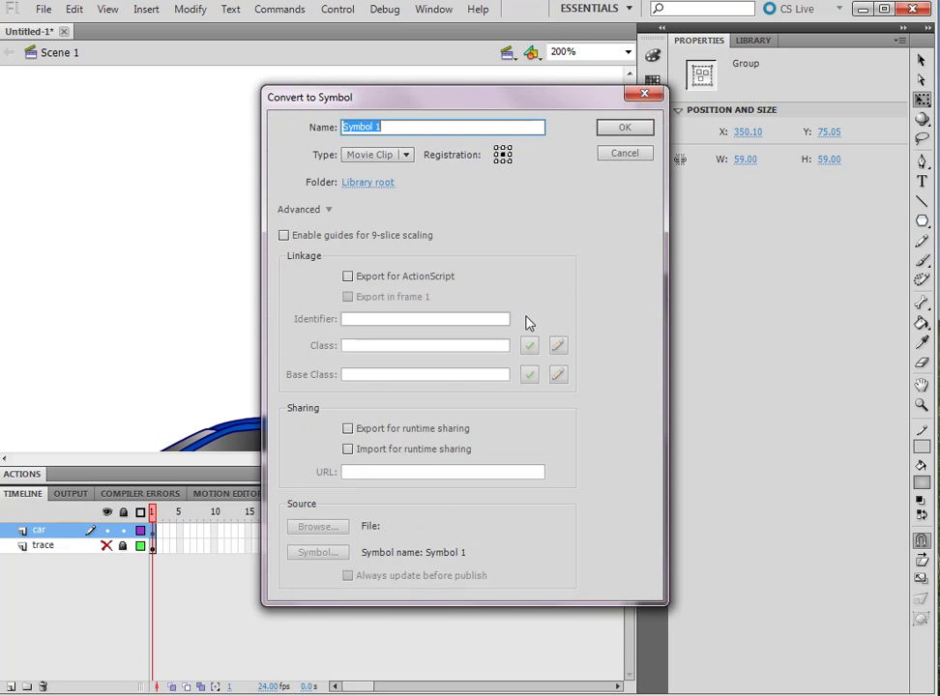
type("wheel")
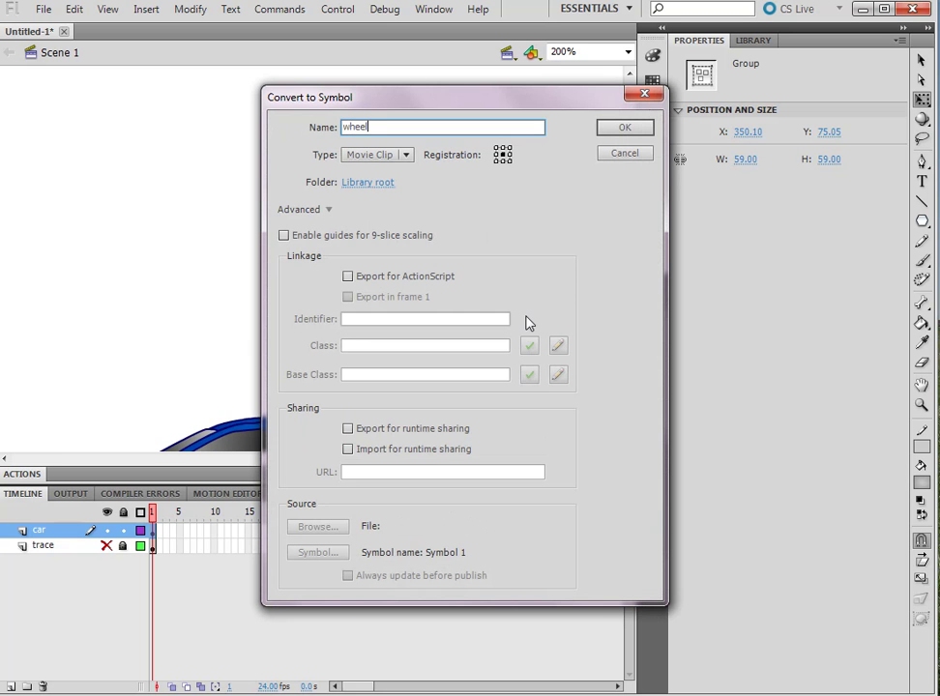
left_click(624, 127)
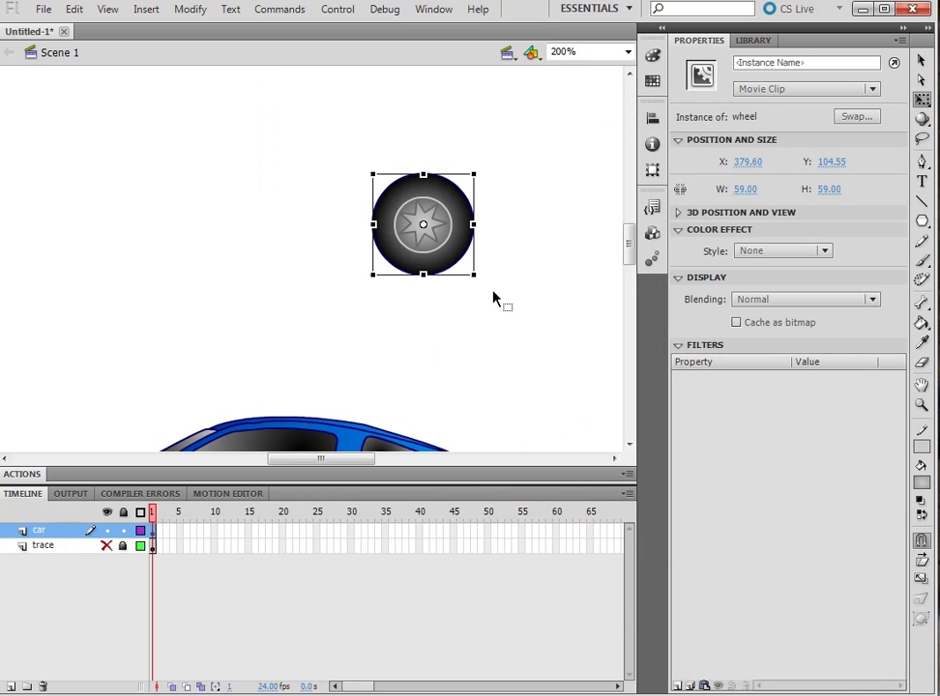